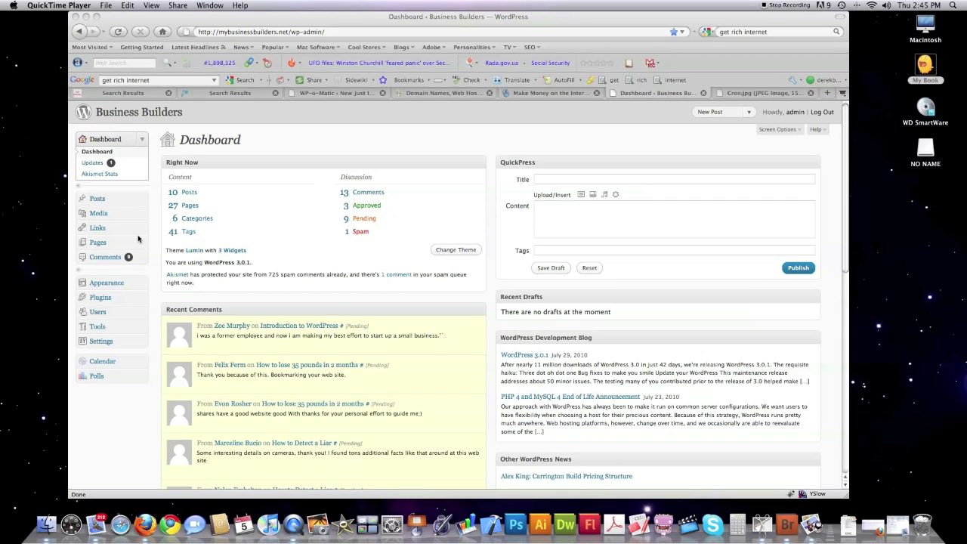
Search the WordPress plugin directory for "simplepie core", then install and activate the SimplePie Core plugin
click(132, 303)
click(104, 301)
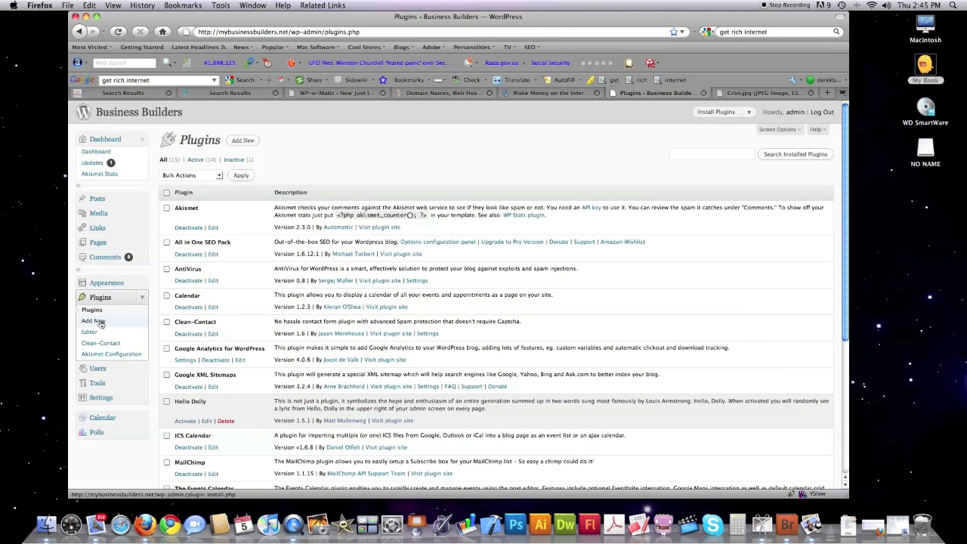
click(94, 321)
click(229, 231)
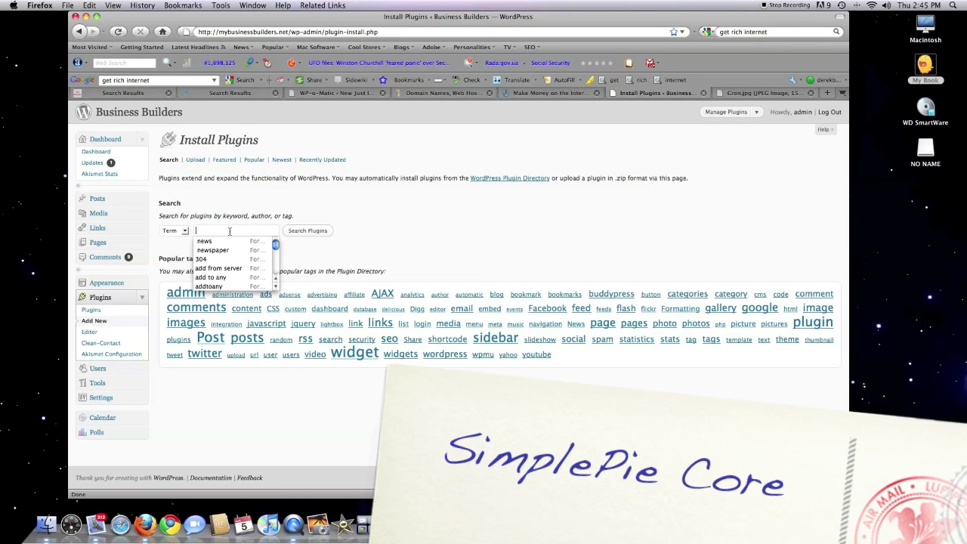
text(sim)
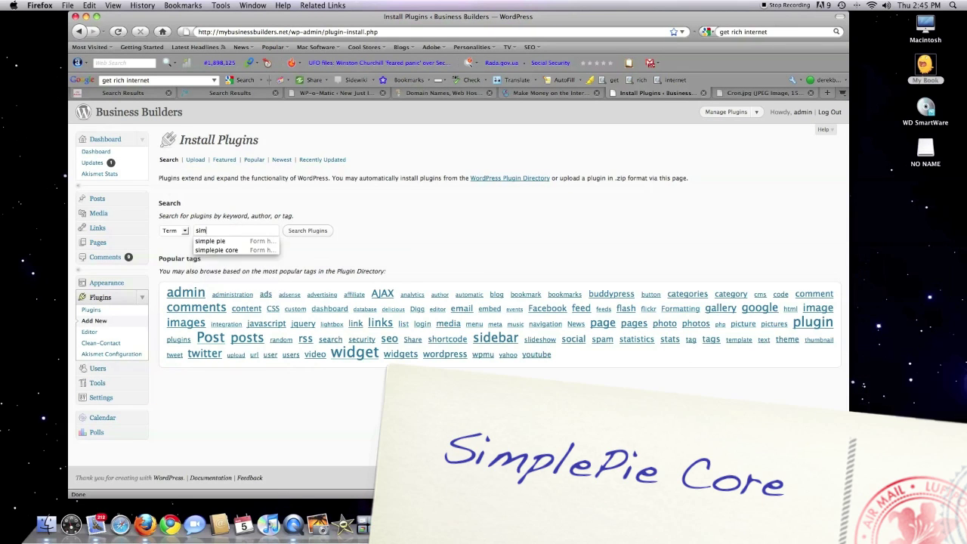
text(plepie )
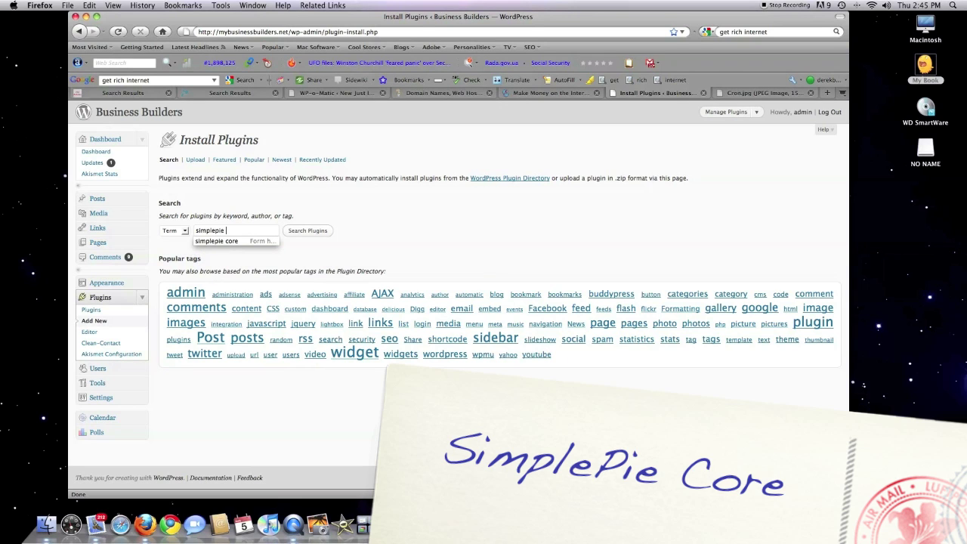
text(core)
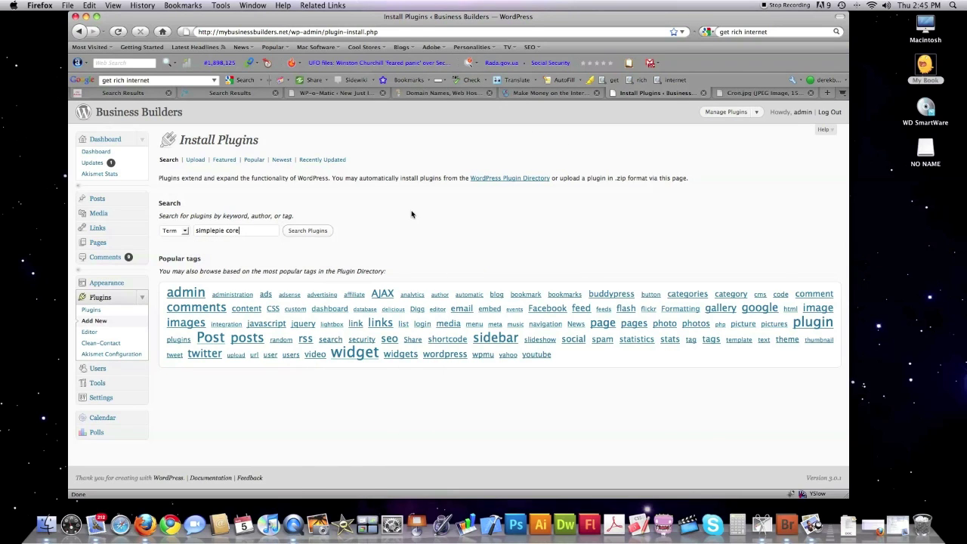
key(Return)
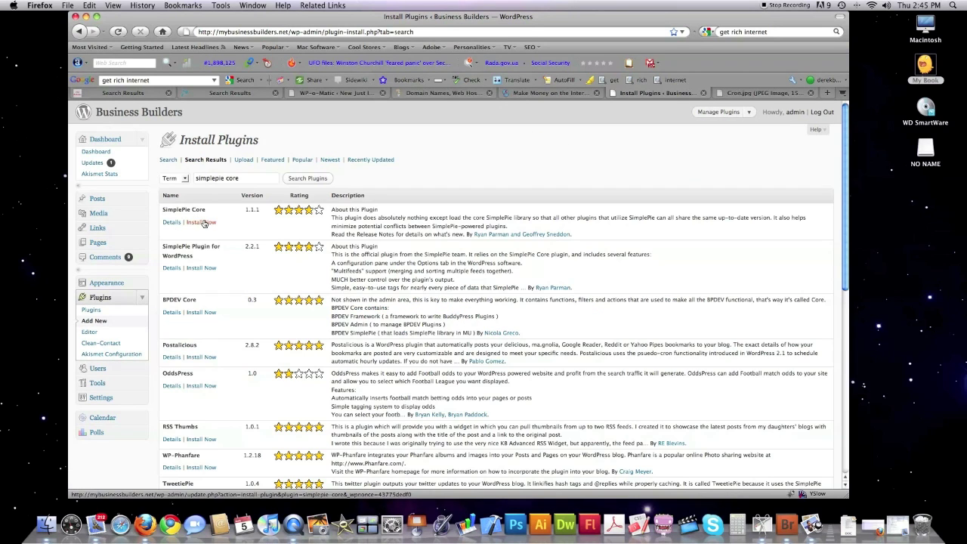
click(203, 223)
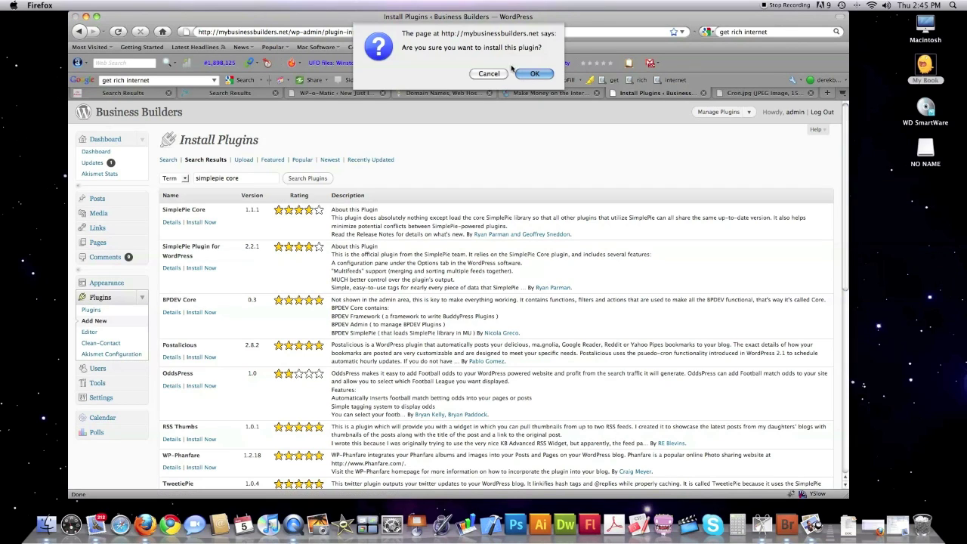
click(535, 74)
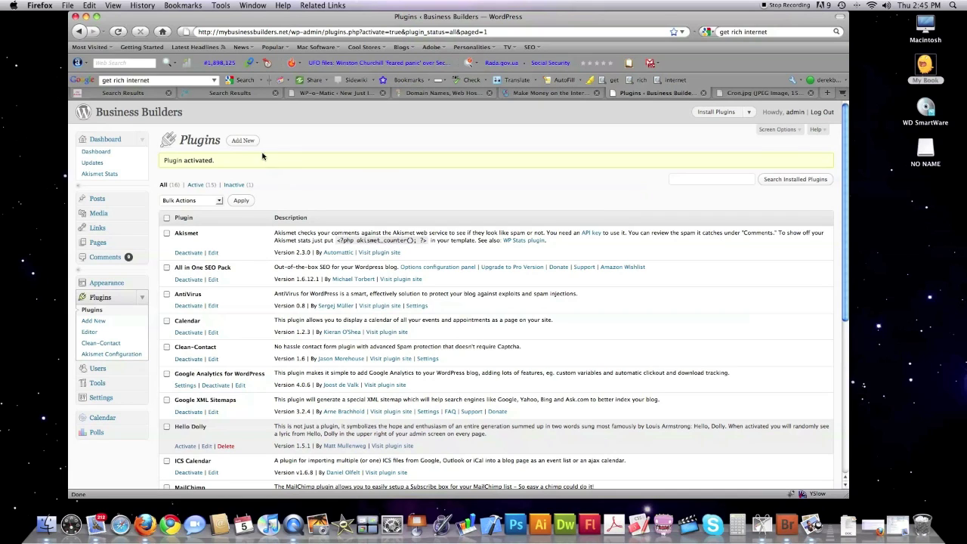
Search the plugin directory for "wp-o-matic", then install and activate the WP-o-Matic plugin
click(242, 140)
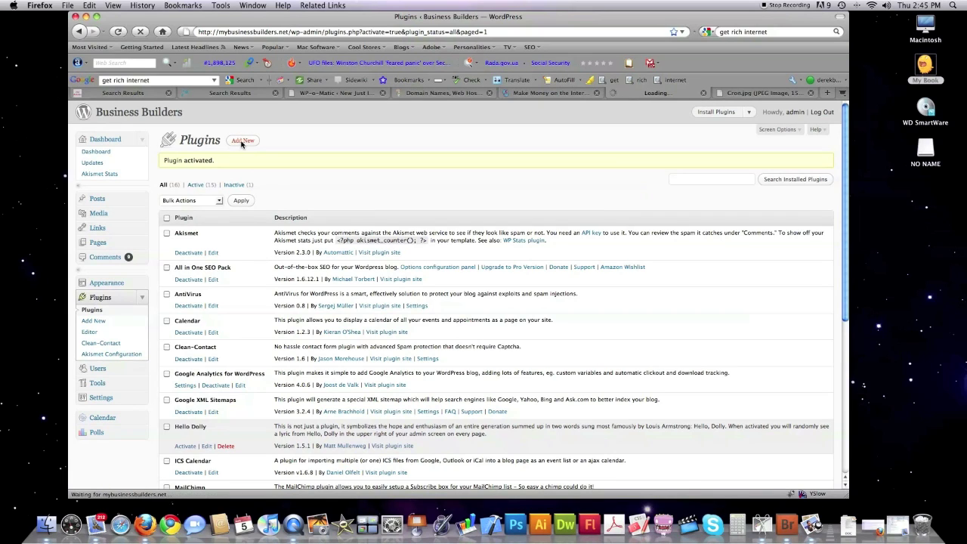
click(223, 231)
text(wp-o-)
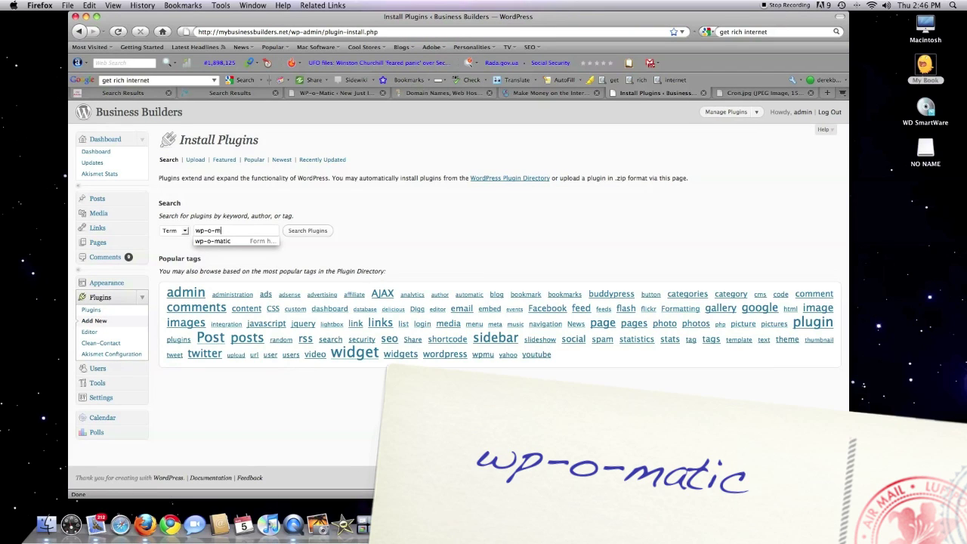
text(matic)
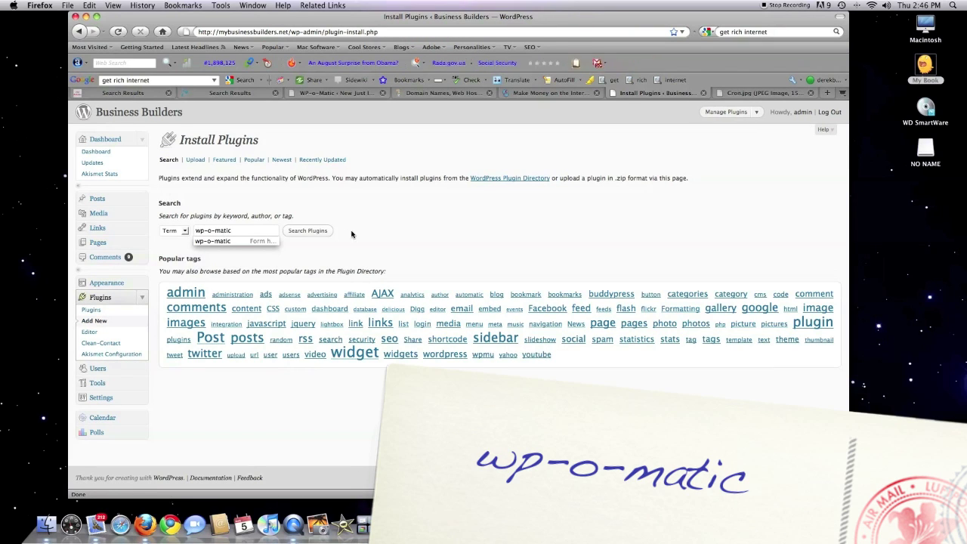
click(310, 231)
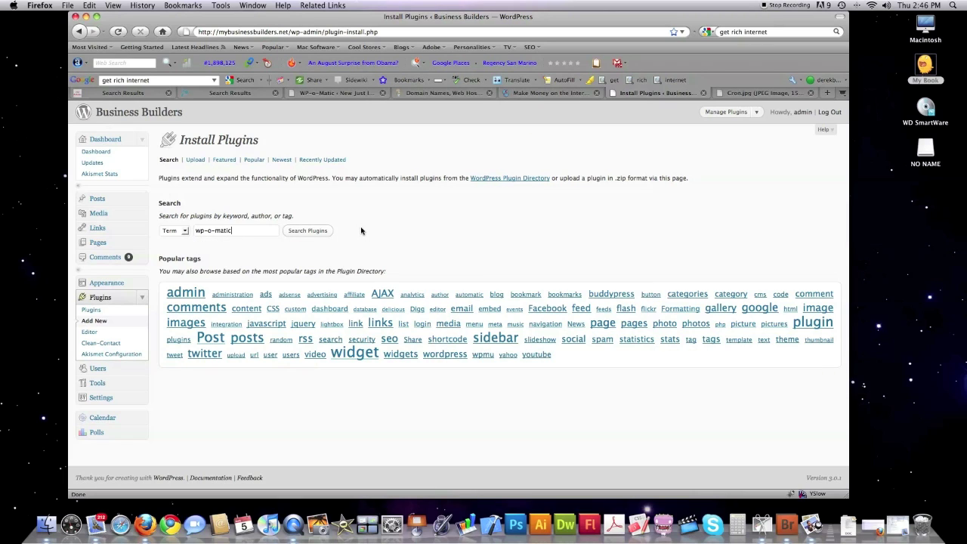
click(309, 231)
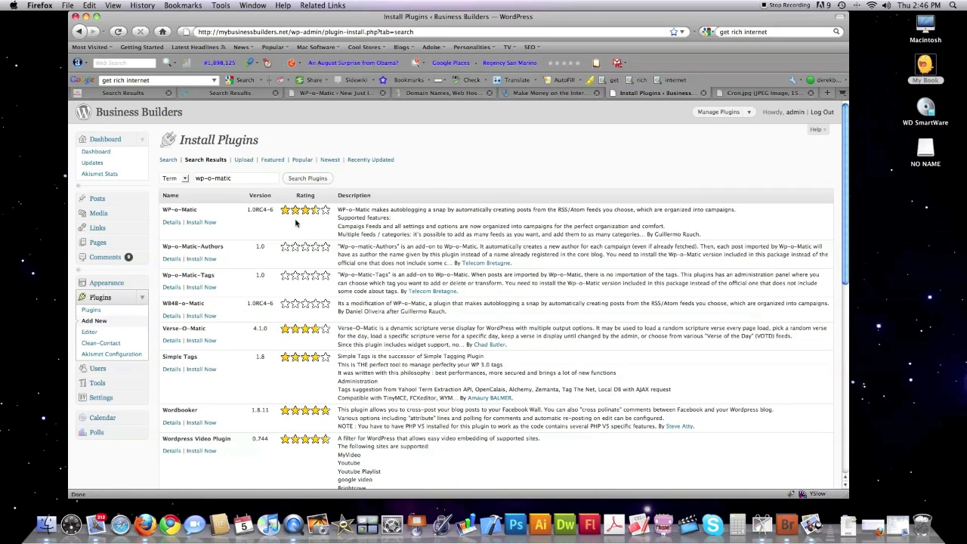
click(201, 223)
click(544, 74)
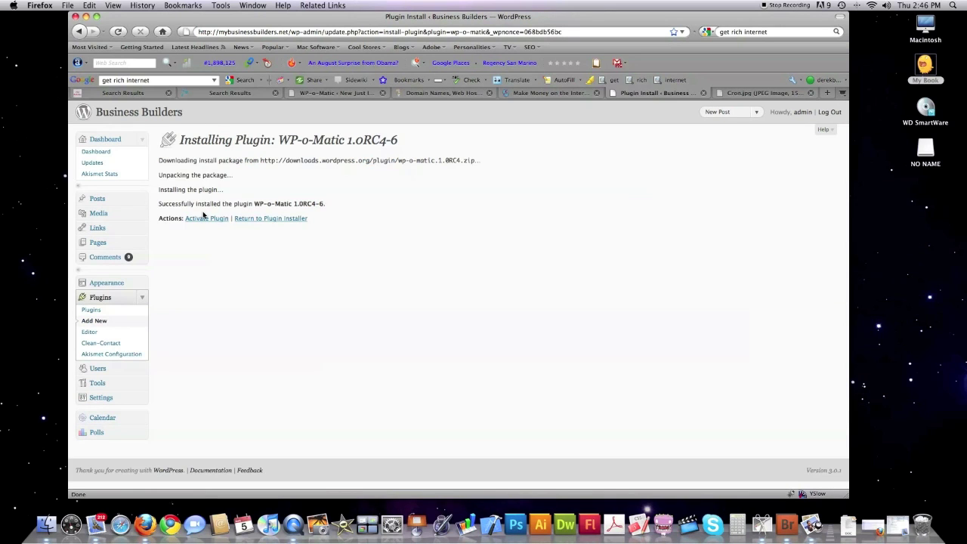
click(204, 219)
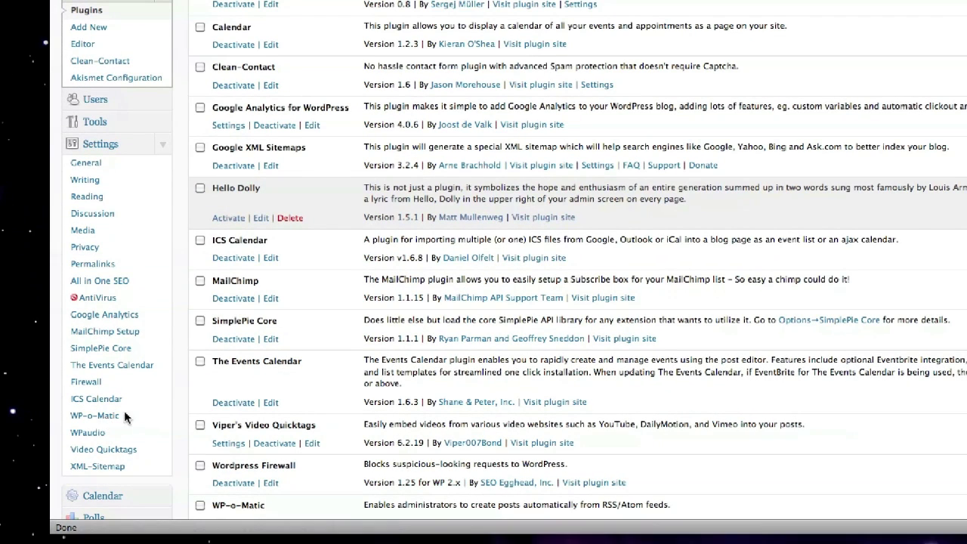
Open the WP-o-Matic settings and advance its setup past the SimplePie compatibility and server time pages
click(130, 423)
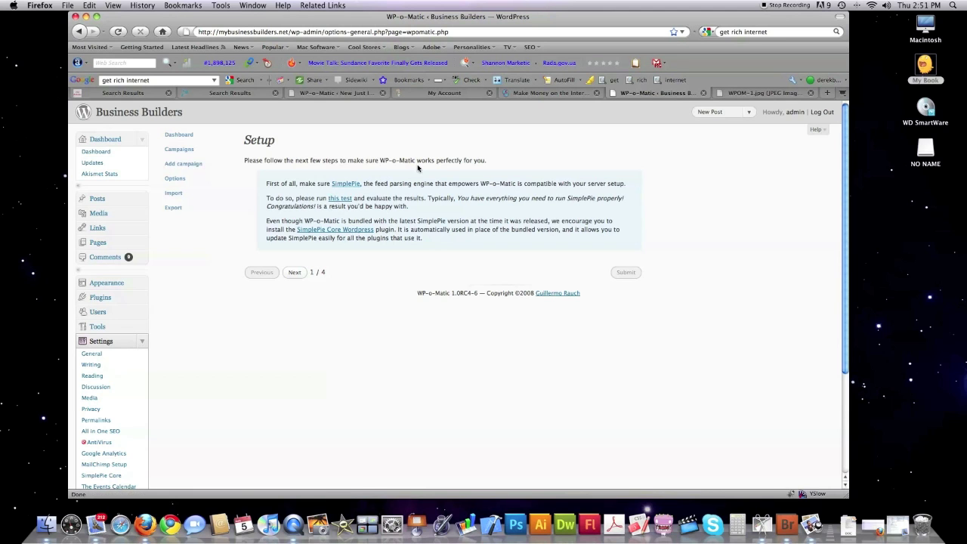
key(ctrl+Tab)
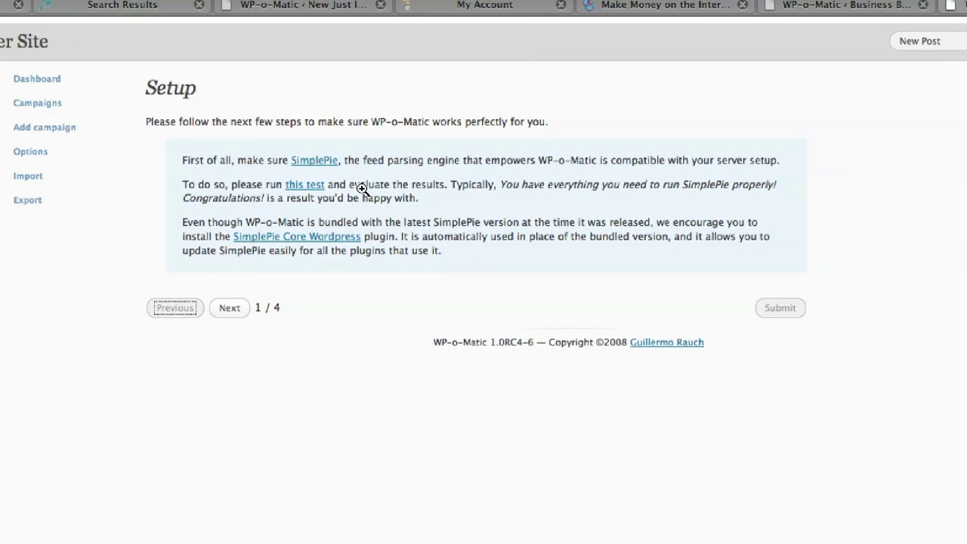
click(230, 309)
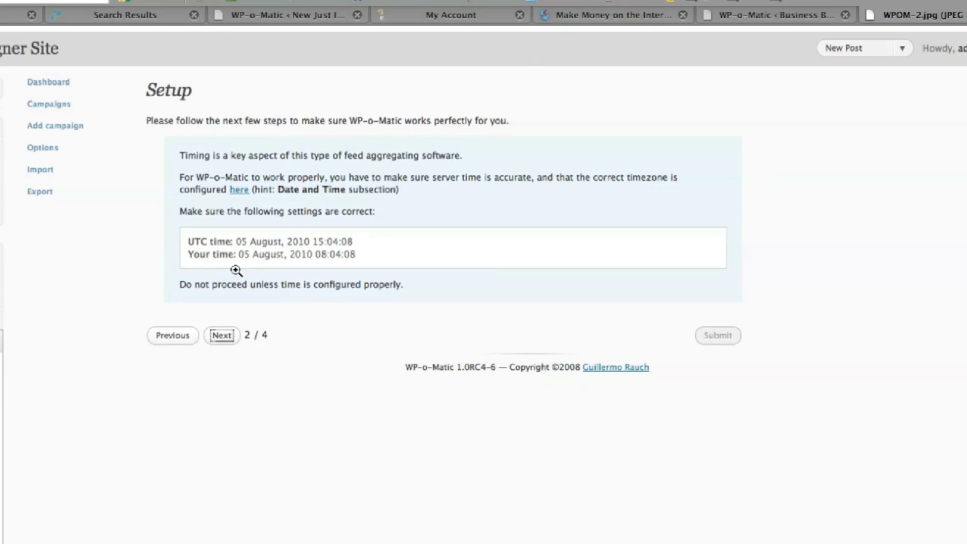
click(224, 337)
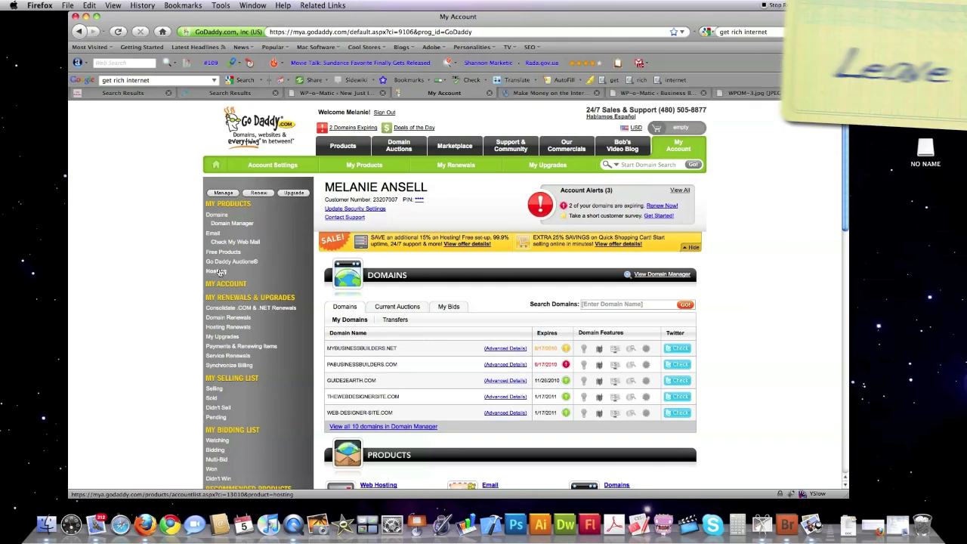
Launch the GoDaddy hosting control center for newjustin.com from the hosting accounts and open its Cron Manager
click(217, 272)
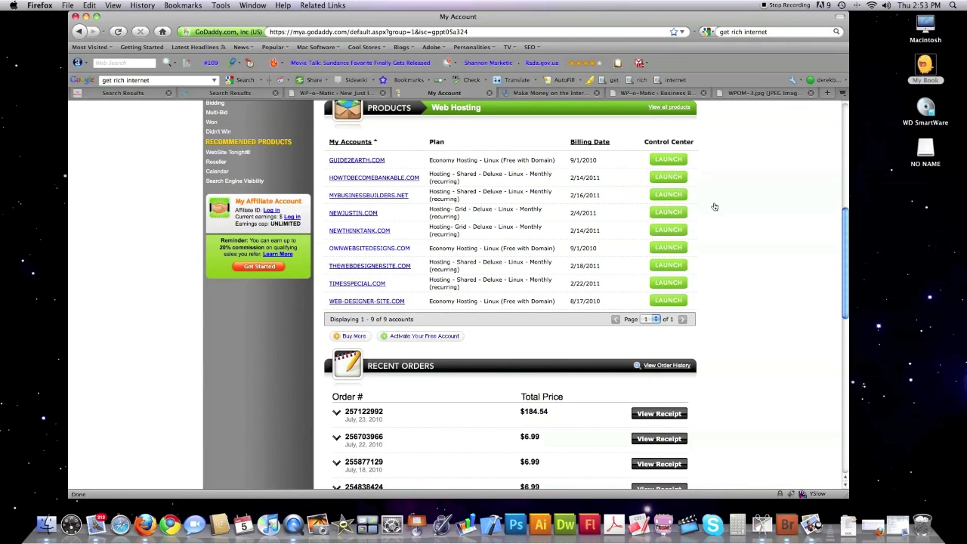
click(669, 215)
mouse_move(210, 126)
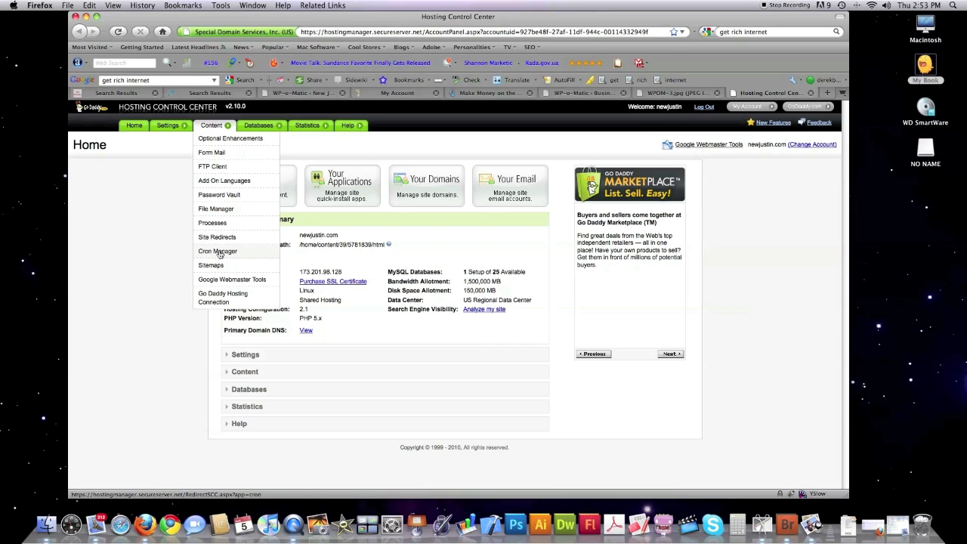
click(214, 253)
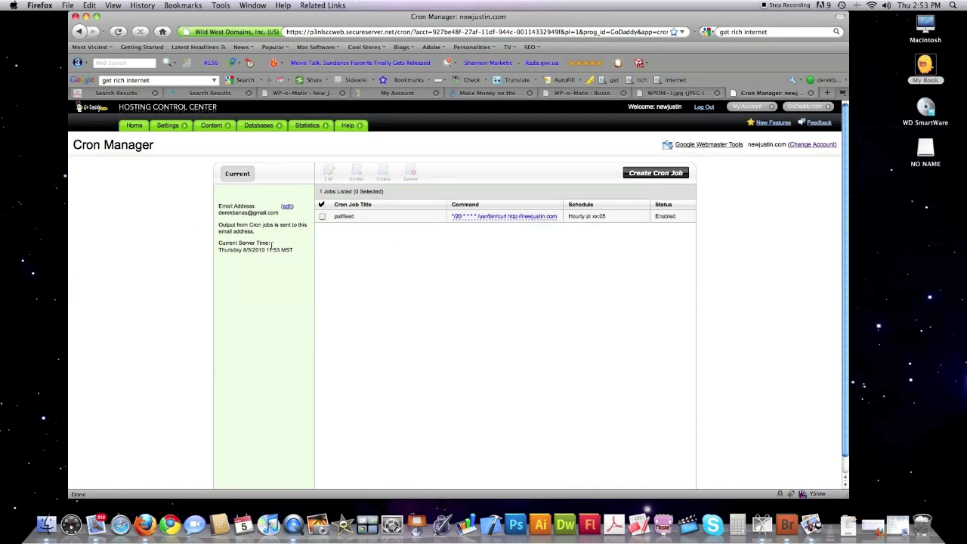
Save the e-mail address that receives cron job output and open the form for creating a cron job
click(288, 207)
click(232, 227)
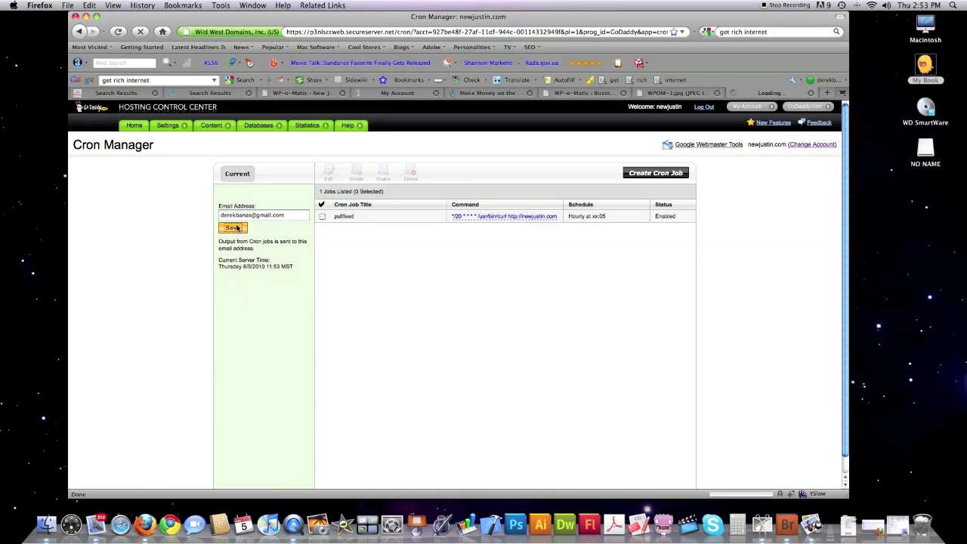
click(655, 173)
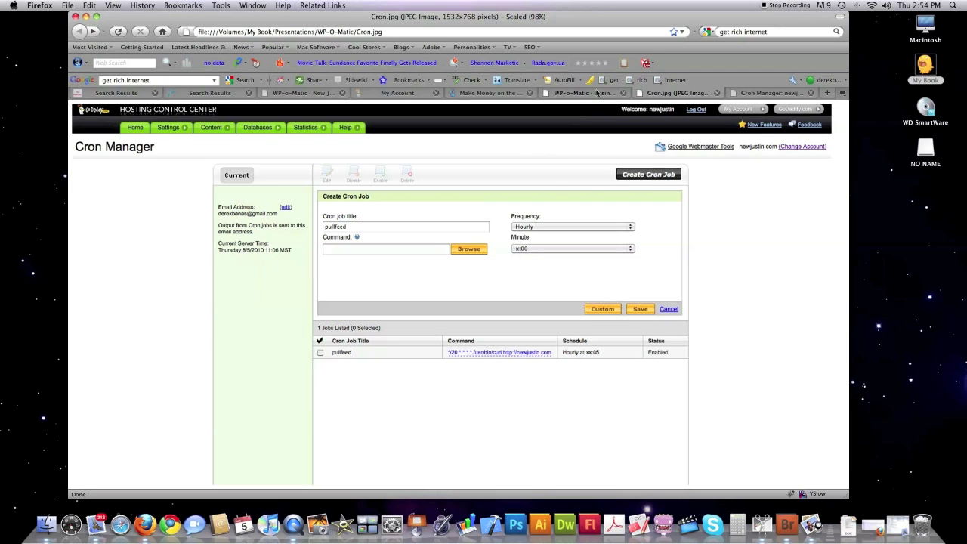
Return to the hosting control center home and open the wp-content/plugins/wp-o-matic folder in the site's file manager
key(ctrl+Tab)
click(134, 127)
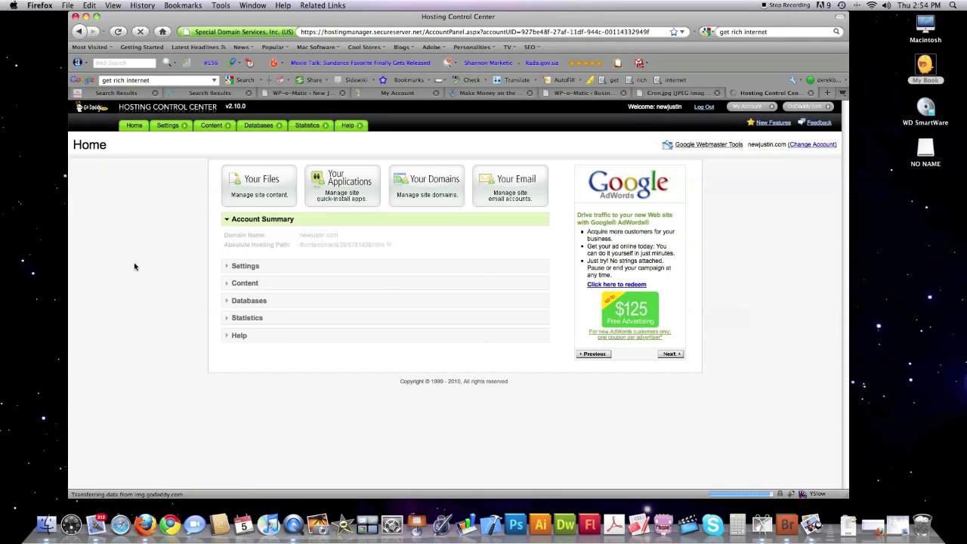
click(242, 187)
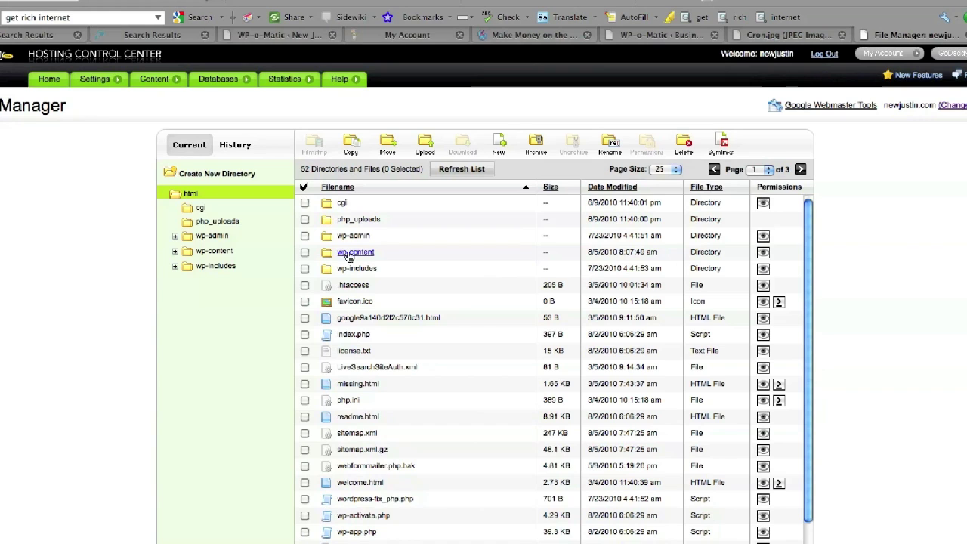
click(355, 255)
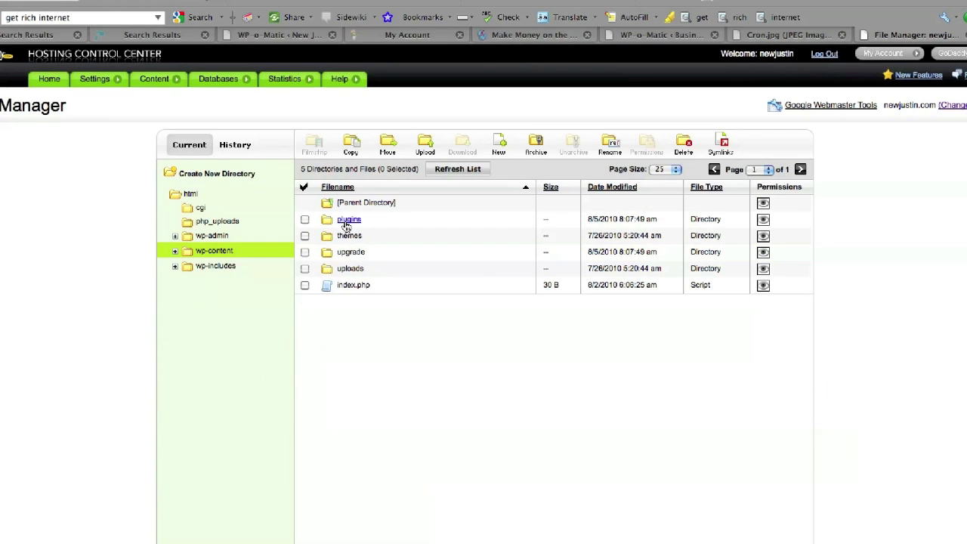
click(346, 220)
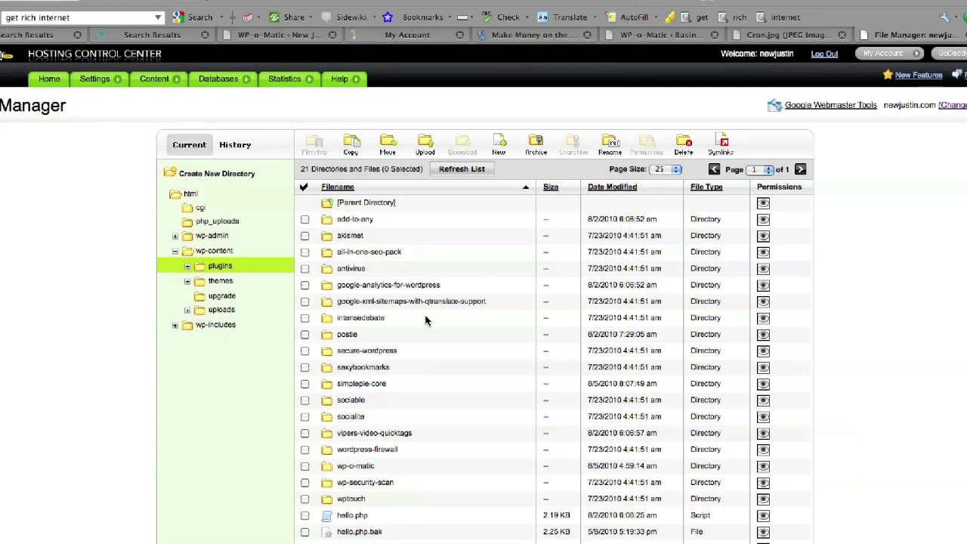
scroll(426, 319, down, 1)
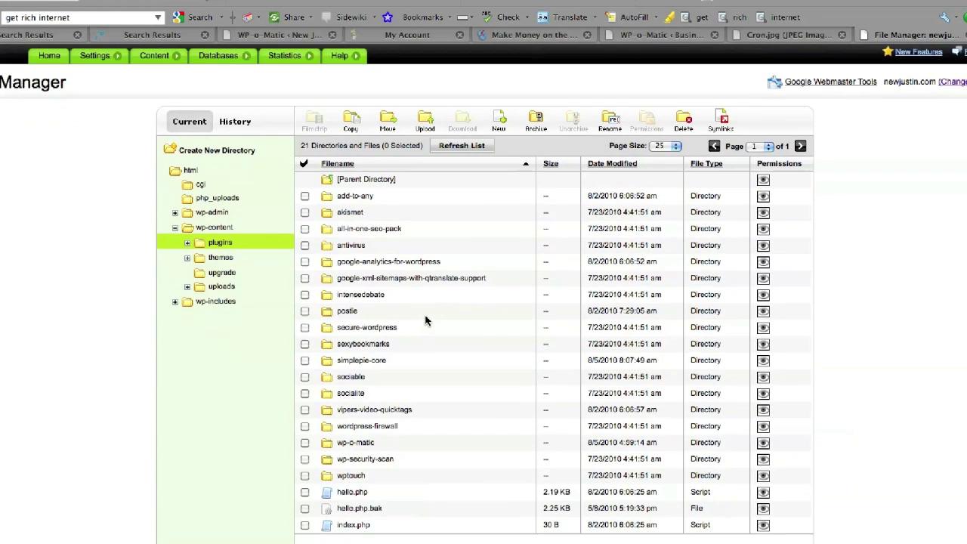
click(361, 443)
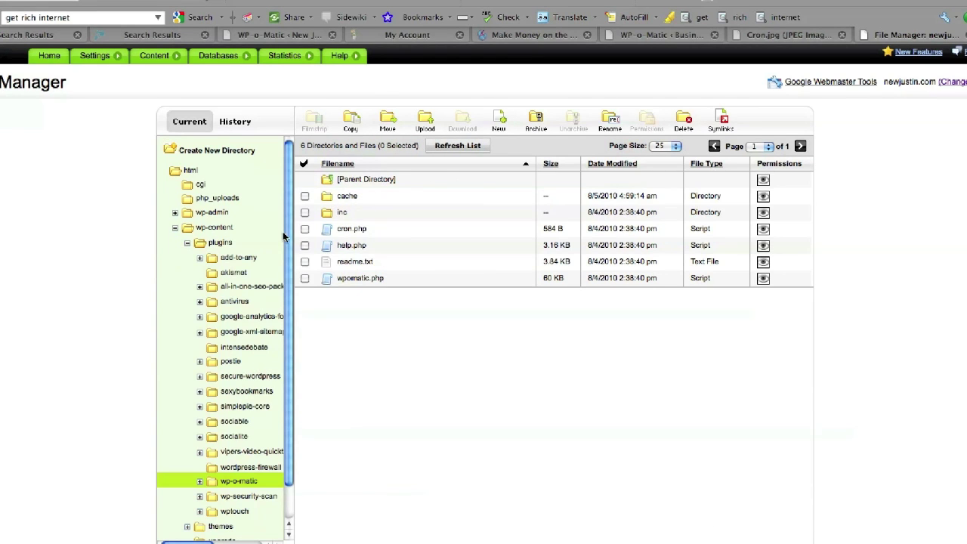
Open the form for creating a new directory inside the wp-o-matic folder and cancel it
click(217, 151)
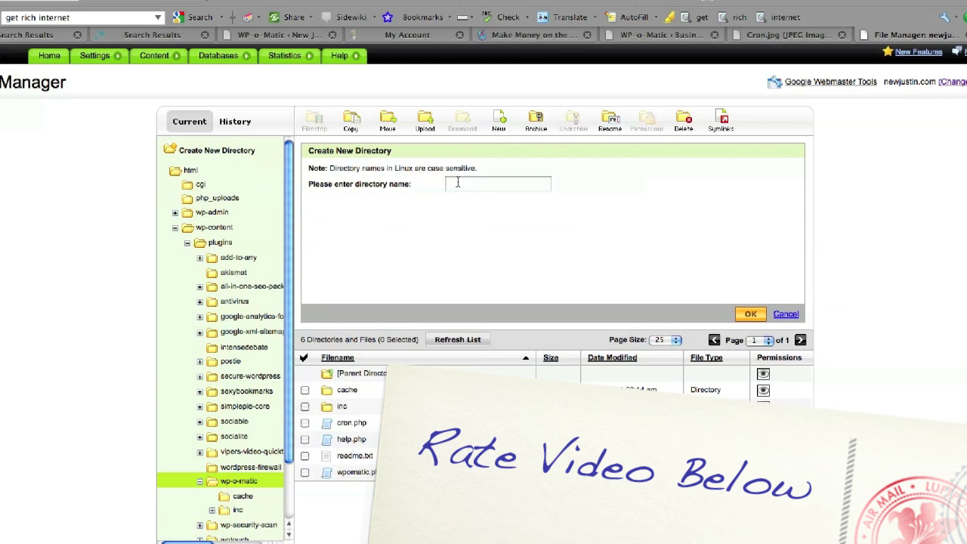
click(792, 317)
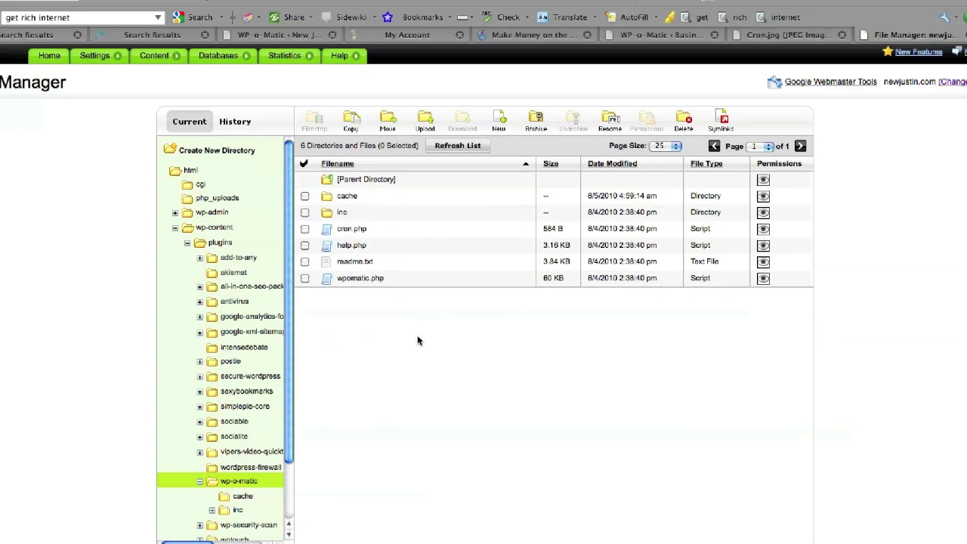
Open the advanced permissions of the cache folder inside wp-o-matic and confirm the permission settings
click(304, 196)
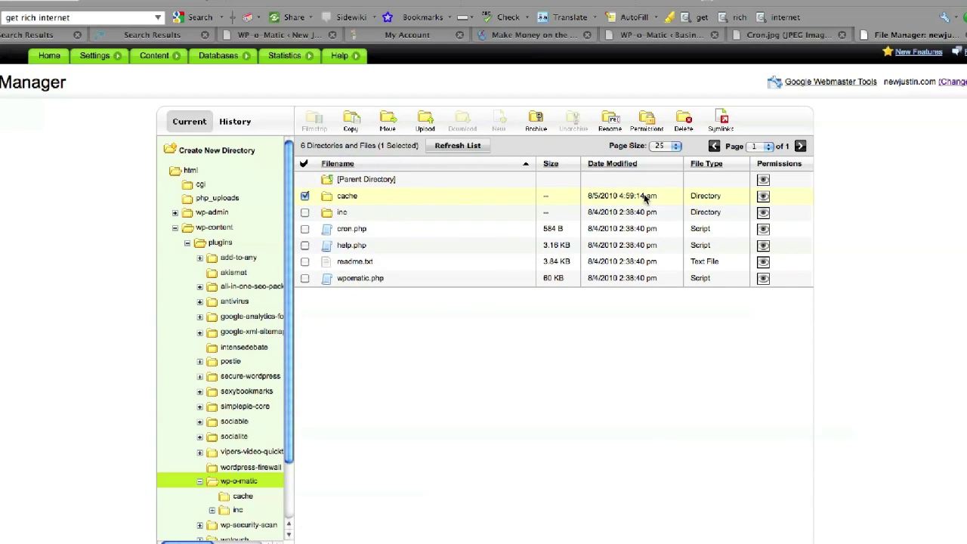
click(648, 118)
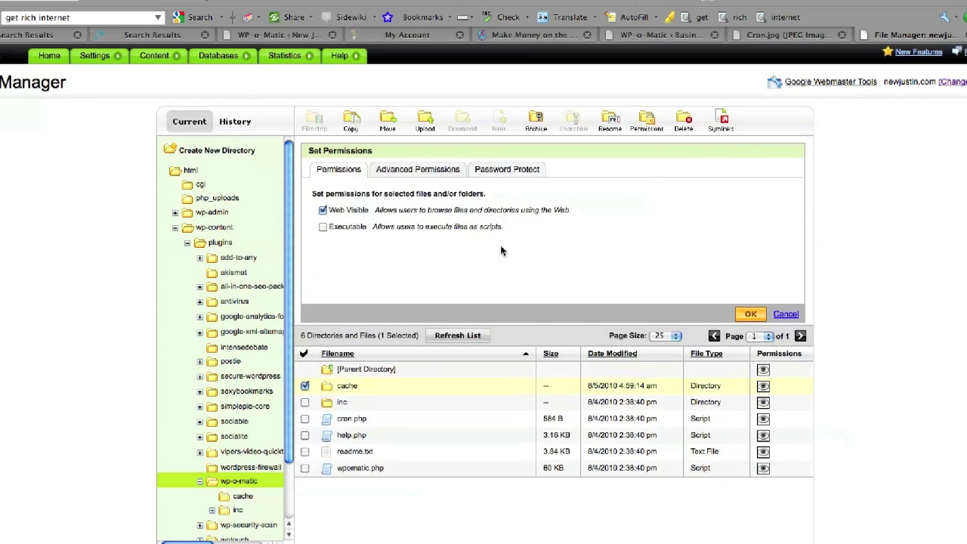
click(413, 171)
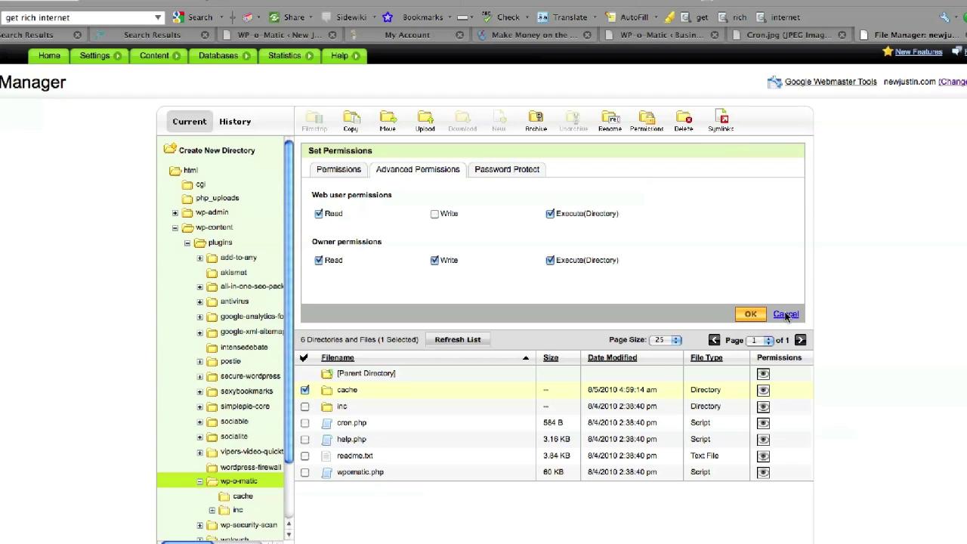
click(750, 313)
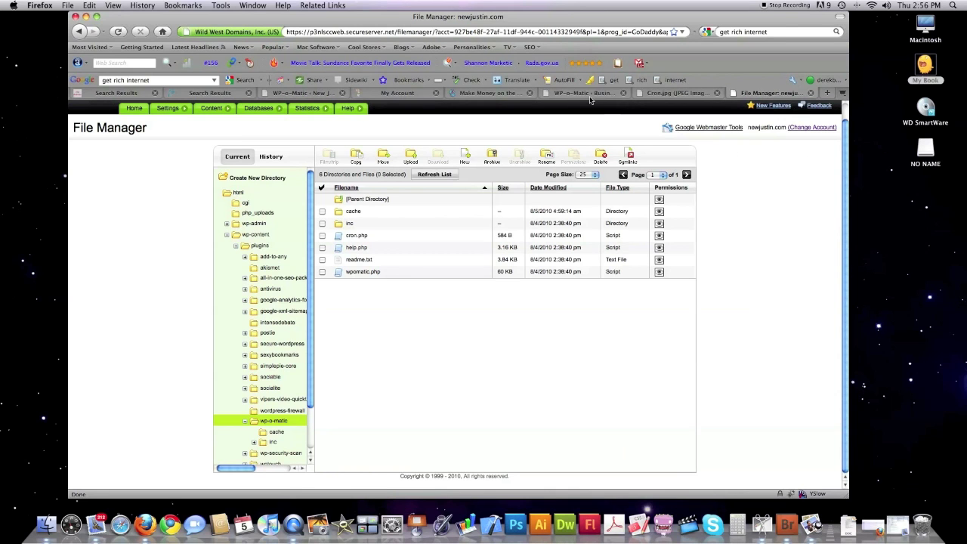
View the screenshots illustrating WP-o-Matic's setup, including the cron job page
click(585, 93)
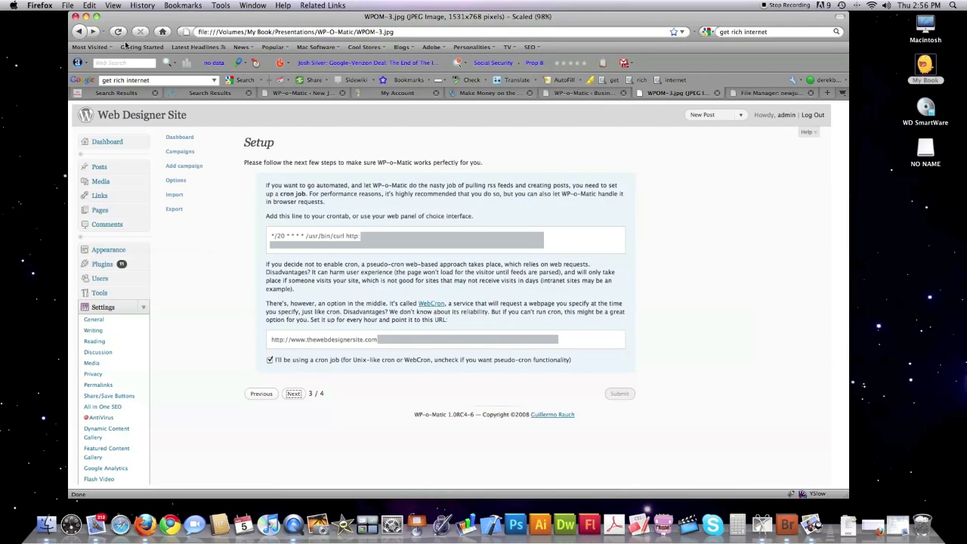
click(92, 32)
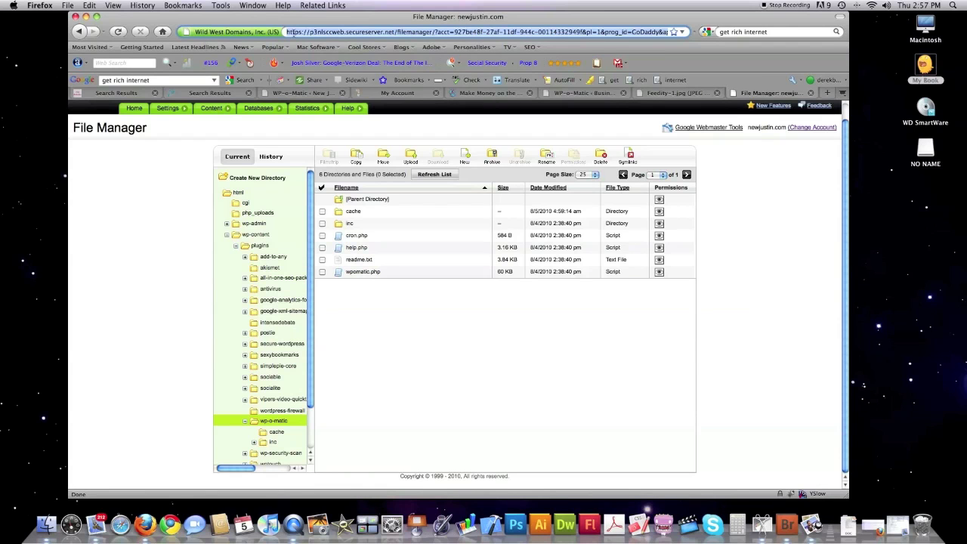
Open the bloglines.com home page in place of the hosting file manager
click(210, 92)
scroll(340, 204, down, 5)
scroll(340, 204, up, 10)
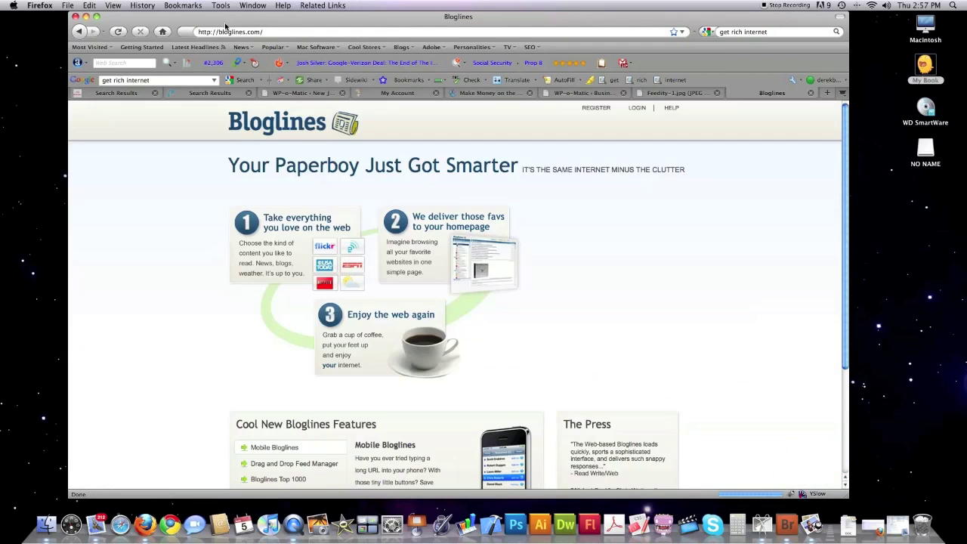
Open the Bloglines Top 1000 list and copy the feed link address of BBC News - Home
click(280, 480)
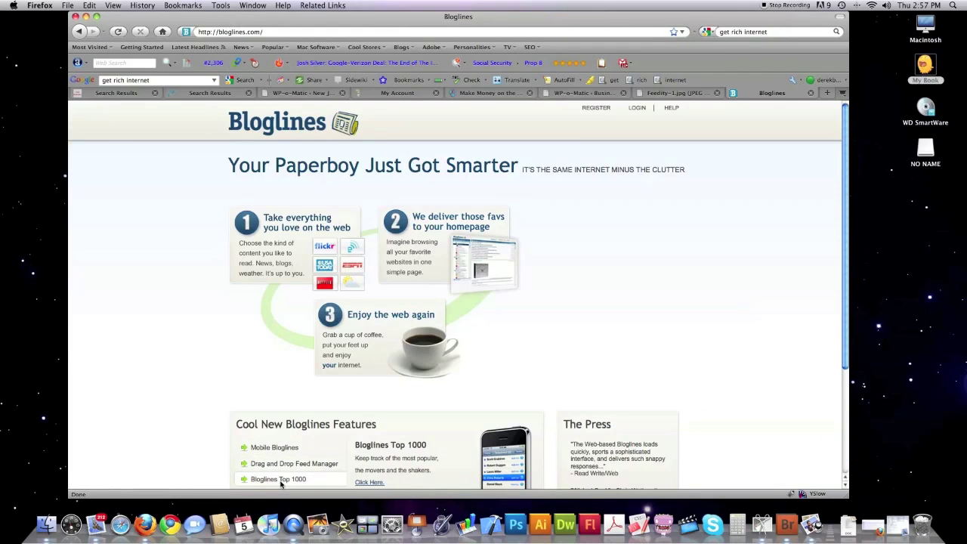
click(355, 483)
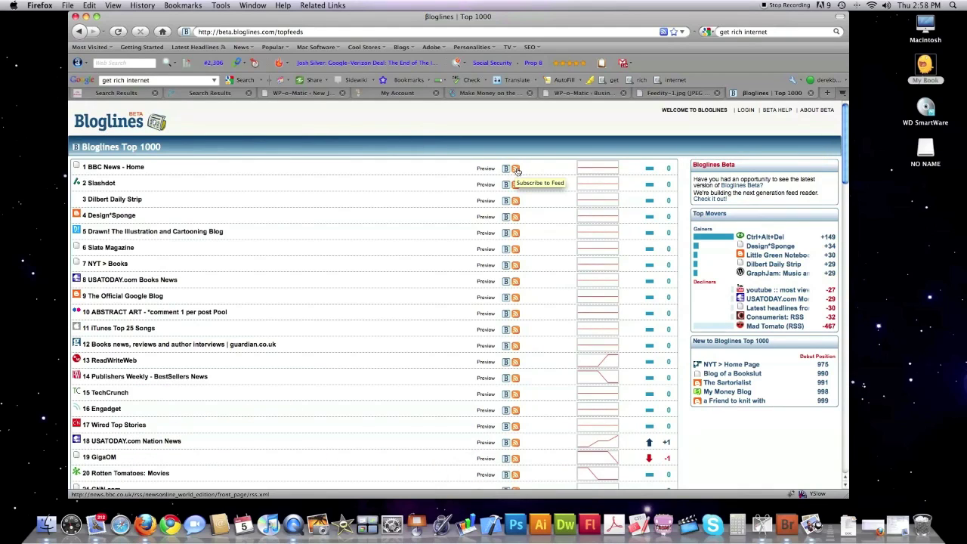
right_click(517, 171)
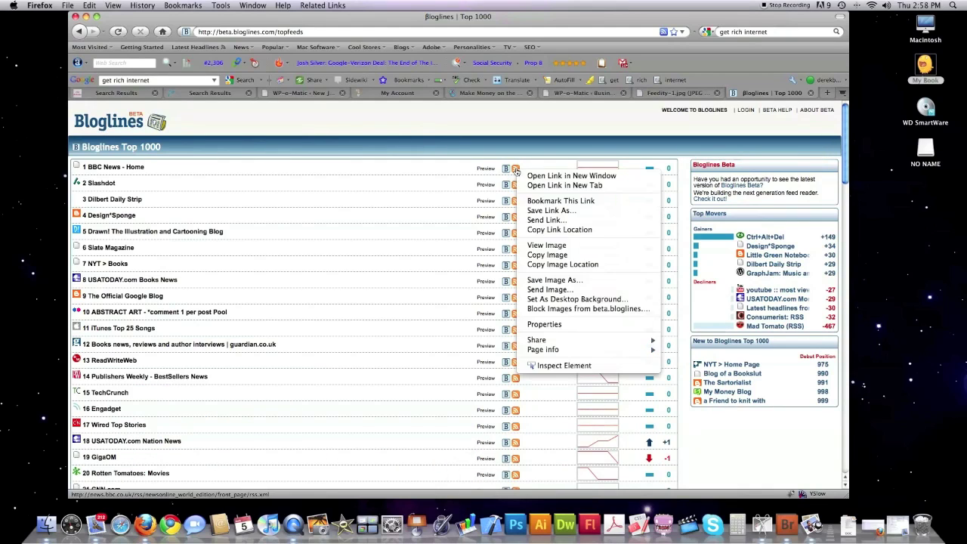
click(557, 229)
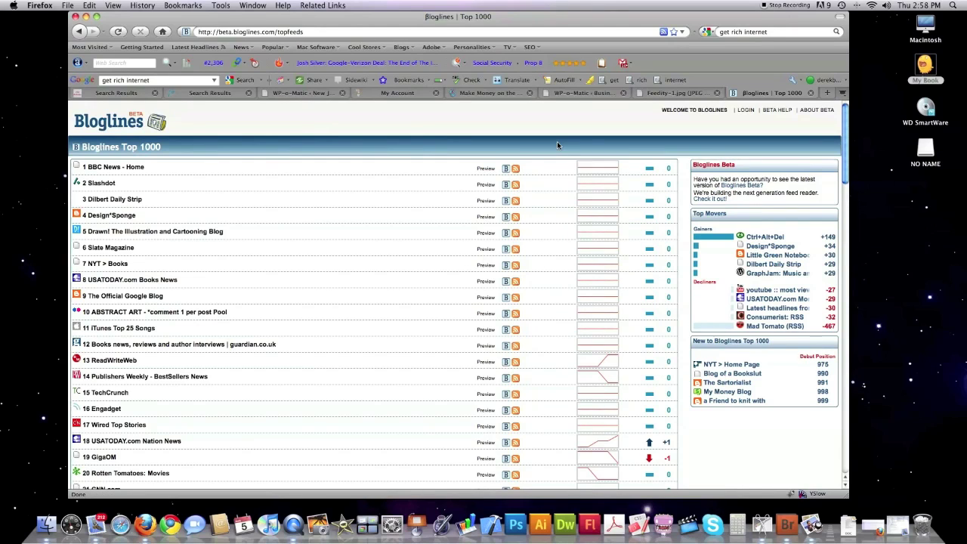
Return to WP-o-Matic in the New Just In WordPress admin and start a new campaign titled BBC
key(super+6)
click(188, 165)
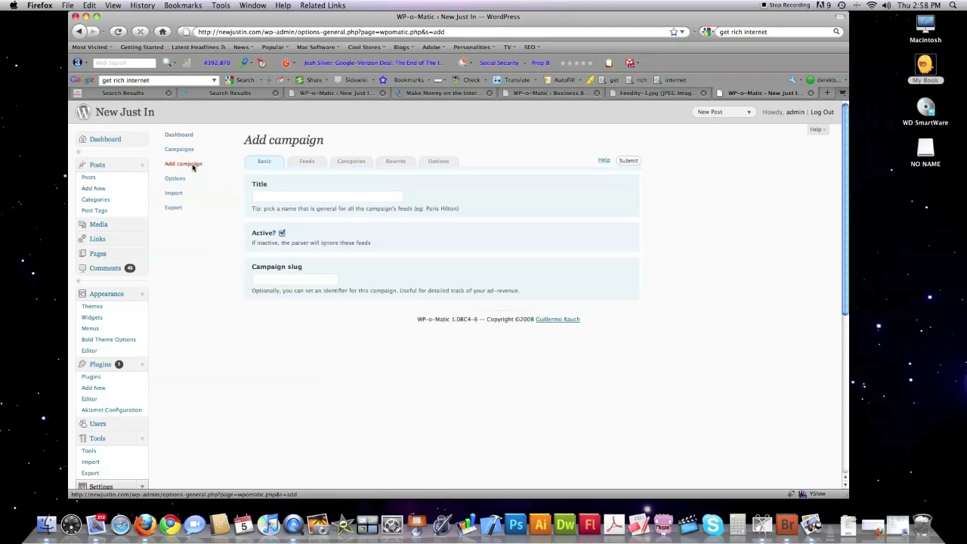
click(263, 195)
text(BBC)
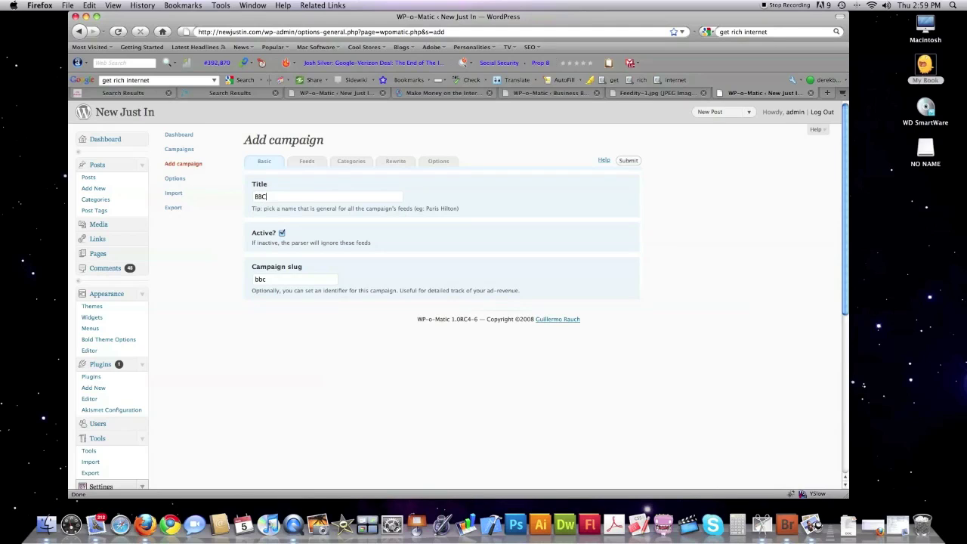
Paste the copied BBC News feed link as the campaign's first feed URL and assign the campaign to the News category
click(308, 162)
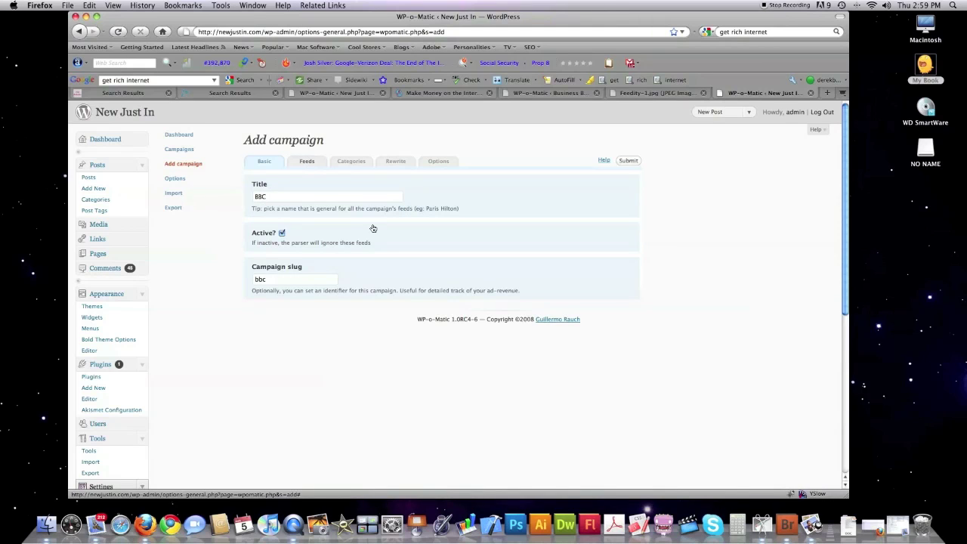
click(307, 209)
key(super+v)
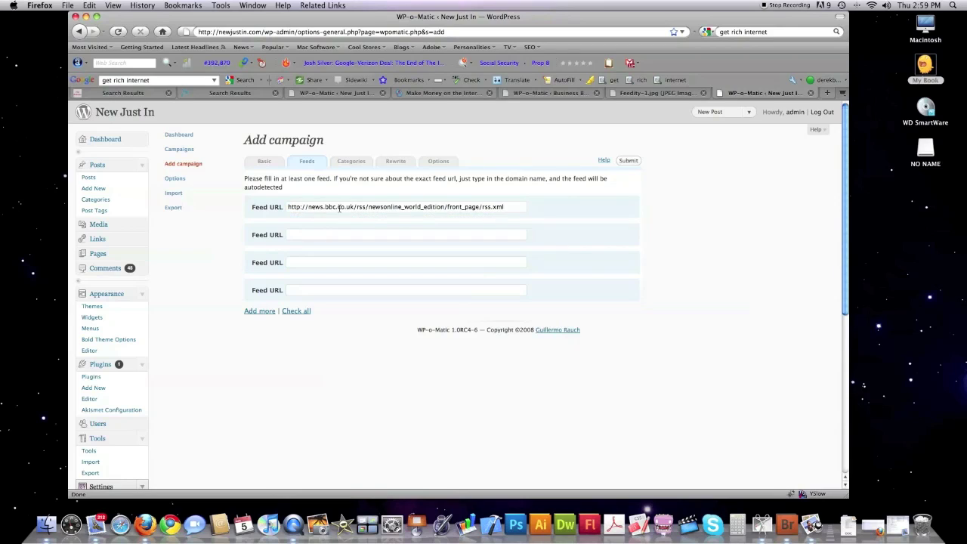
click(352, 161)
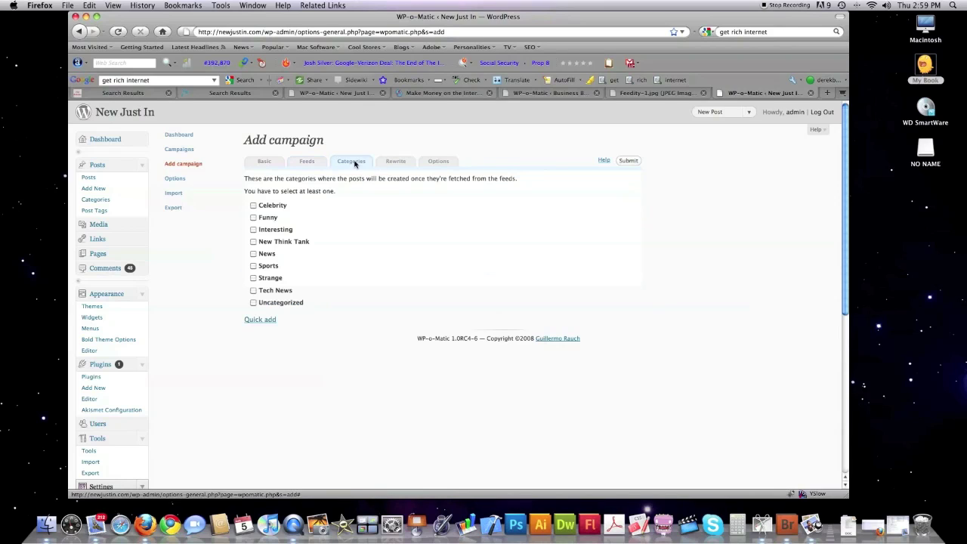
click(253, 254)
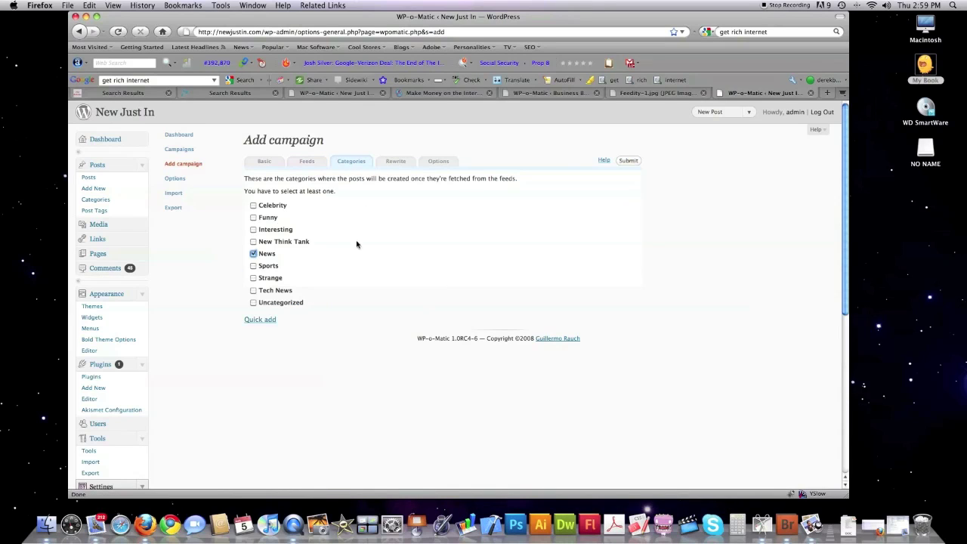
Set the campaign's feed check frequency to 0 days, 0 hours and 15 minutes and enable performing pingbacks
click(400, 162)
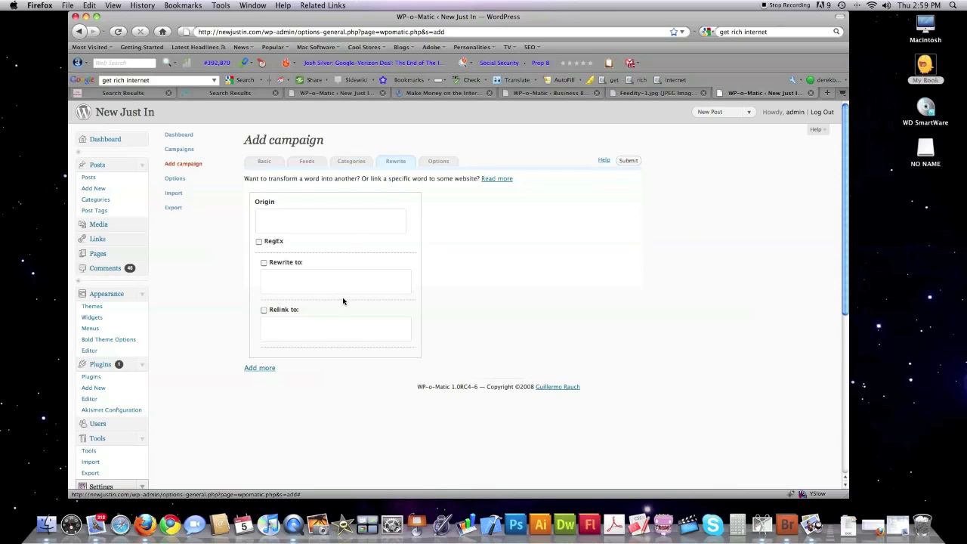
click(438, 161)
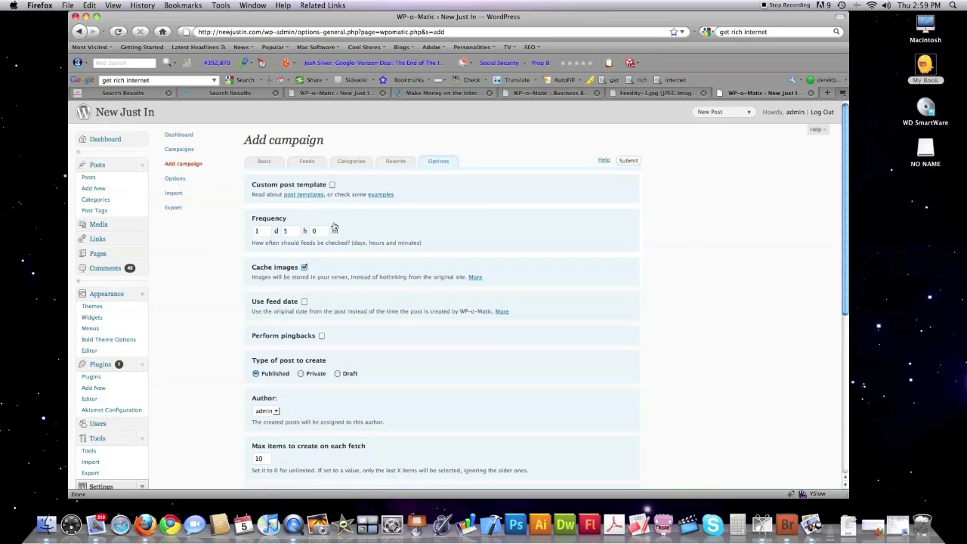
text(0)
text(0)
text(1)
text(5)
key(Escape)
click(321, 337)
scroll(368, 357, down, 5)
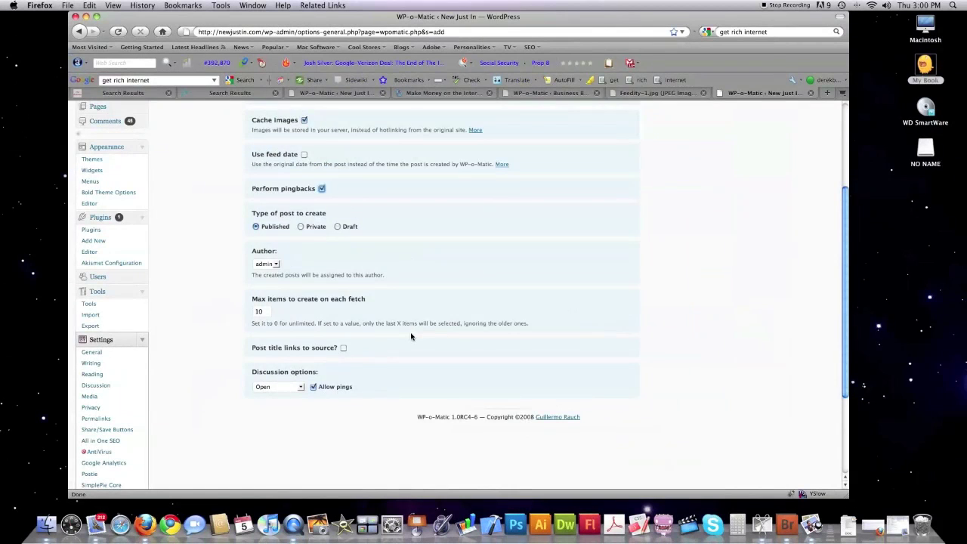
Submit the BBC campaign and fetch its posts immediately
scroll(773, 97, up, 5)
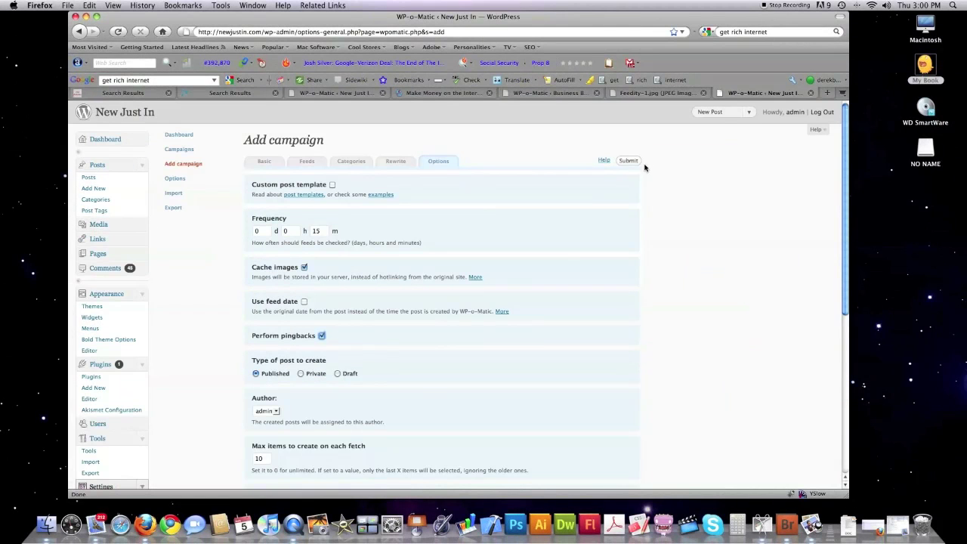
click(630, 162)
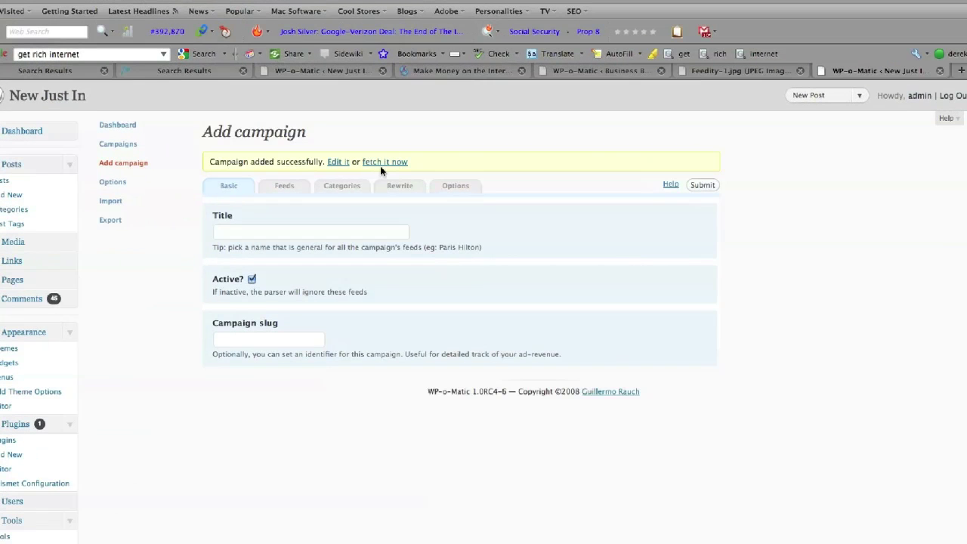
click(382, 162)
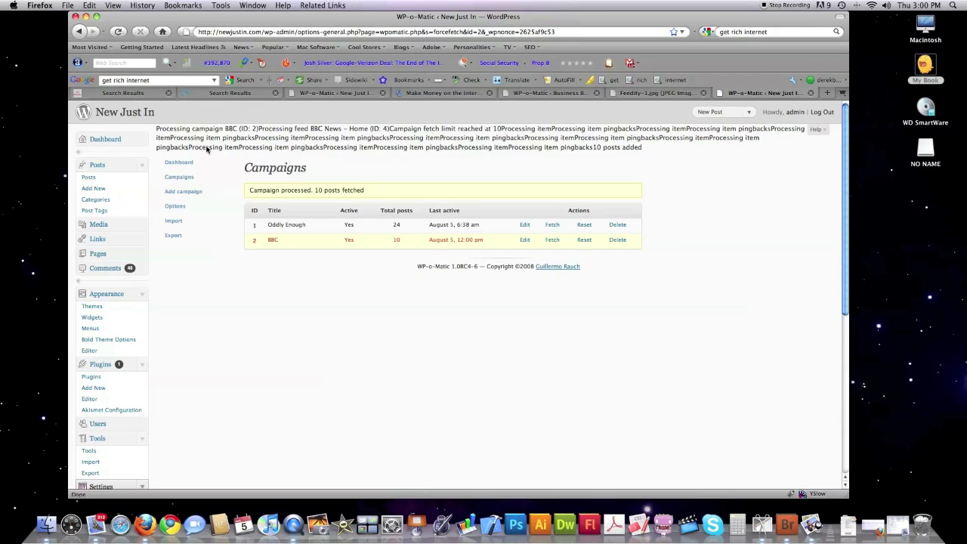
Check the fetched BBC posts on the New Just In home page and return to the campaigns list
click(133, 112)
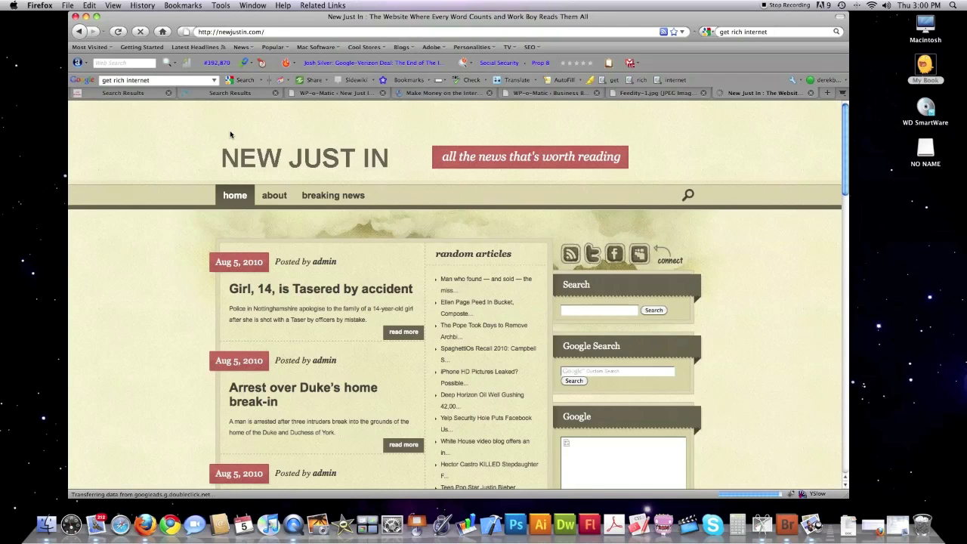
scroll(198, 287, down, 10)
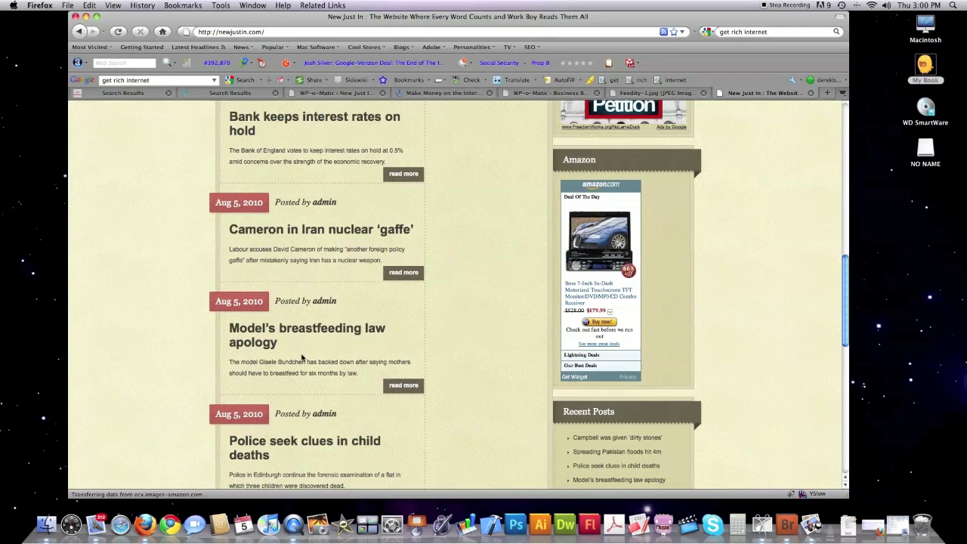
click(78, 31)
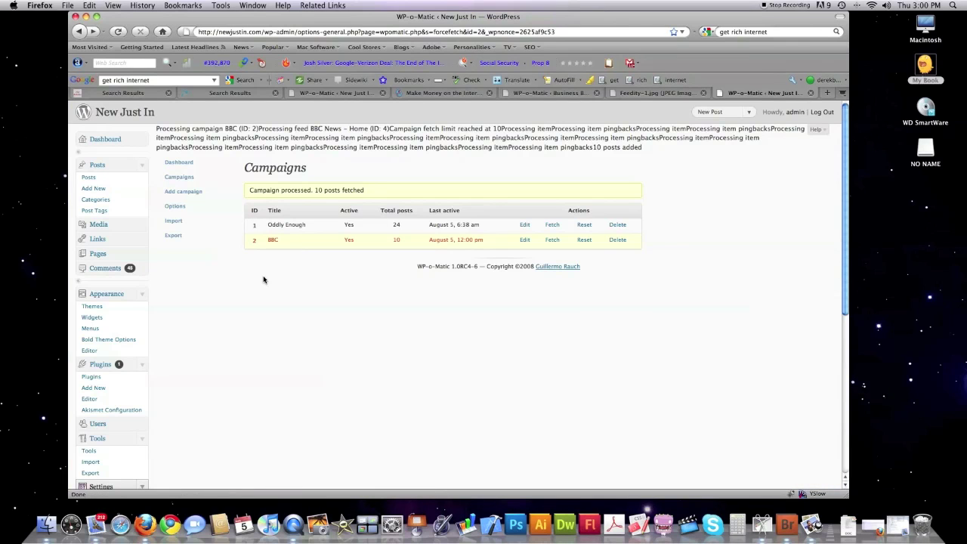
Open the All in One SEO plugin settings and review the home title, description, keywords and remaining options
scroll(257, 282, down, 4)
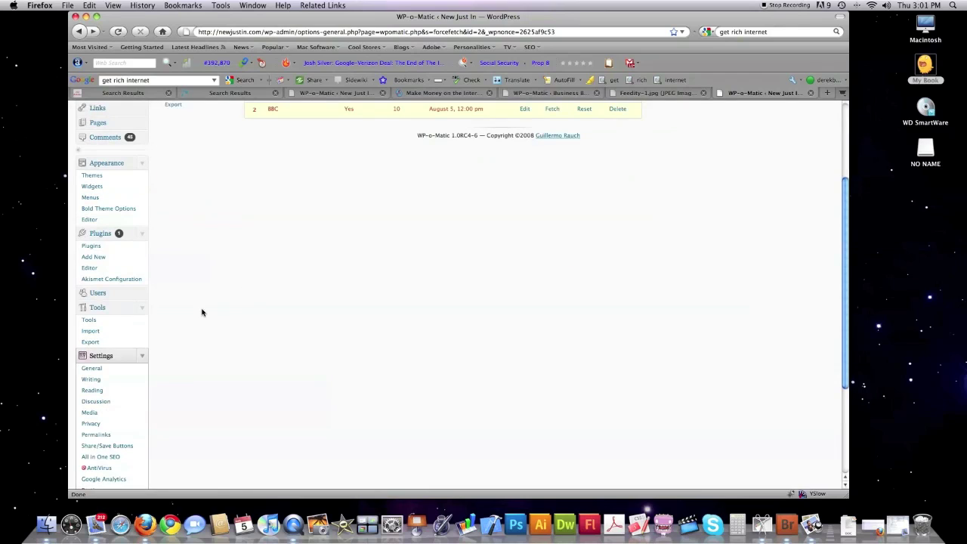
scroll(178, 383, down, 3)
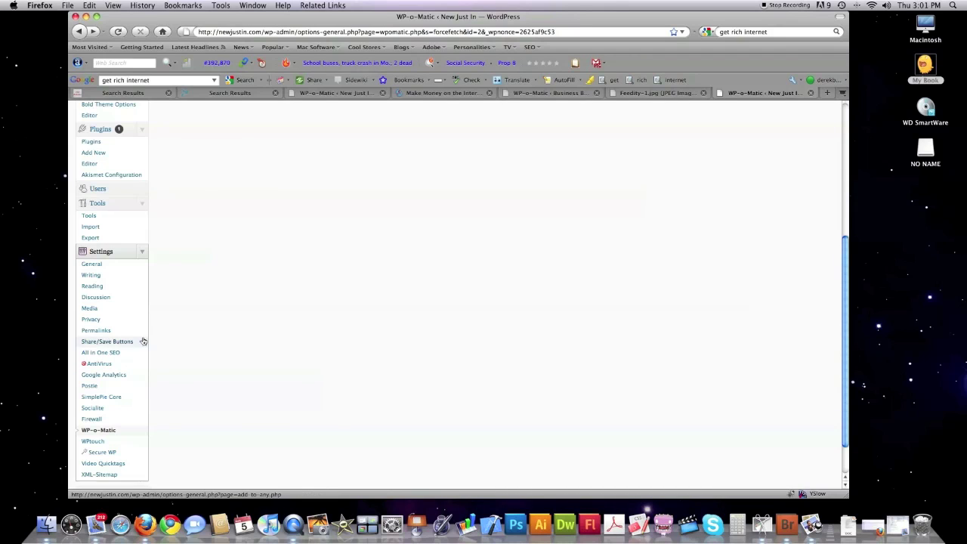
click(109, 353)
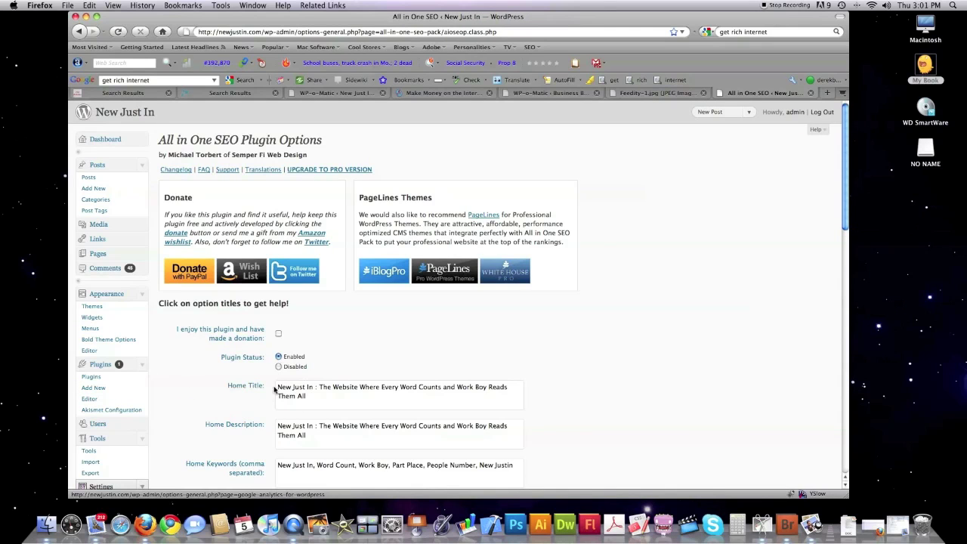
scroll(246, 427, down, 3)
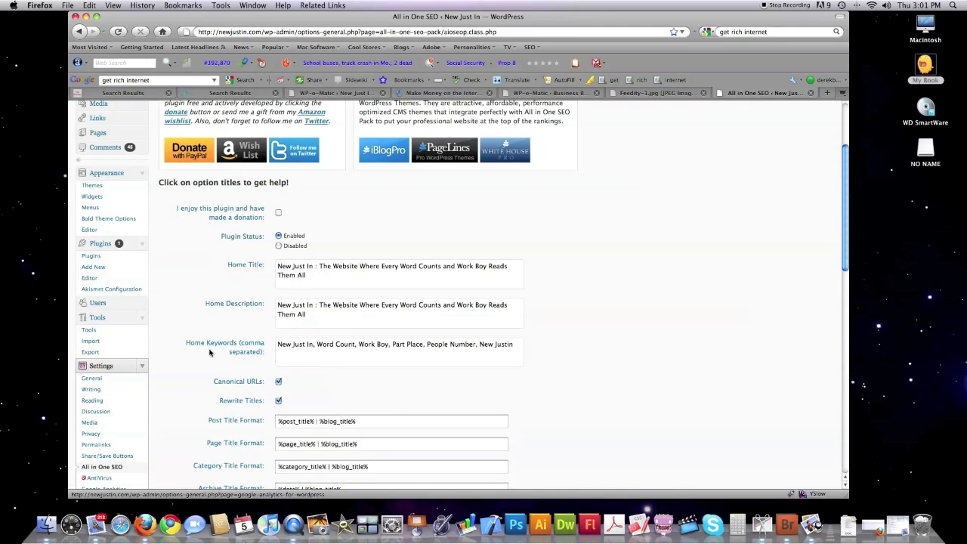
scroll(219, 347, down, 10)
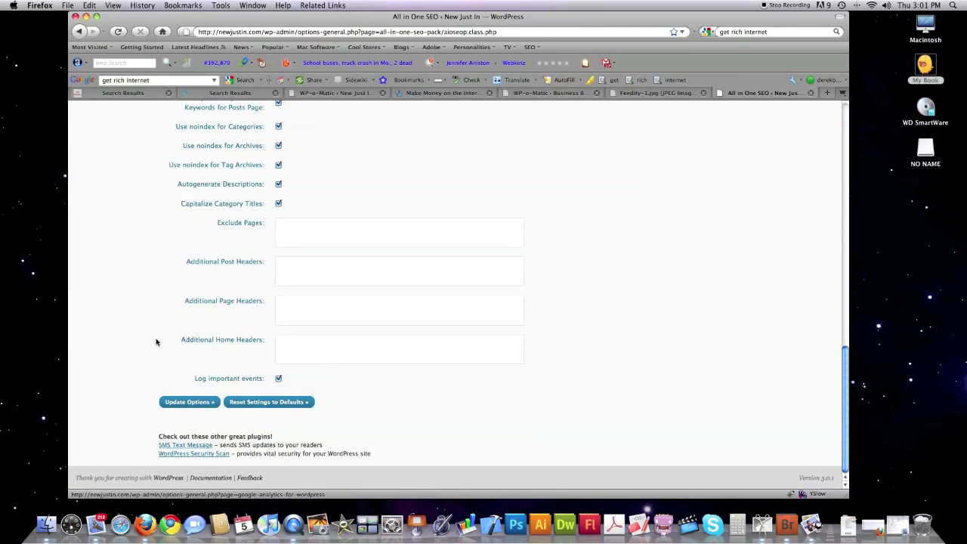
scroll(156, 340, up, 15)
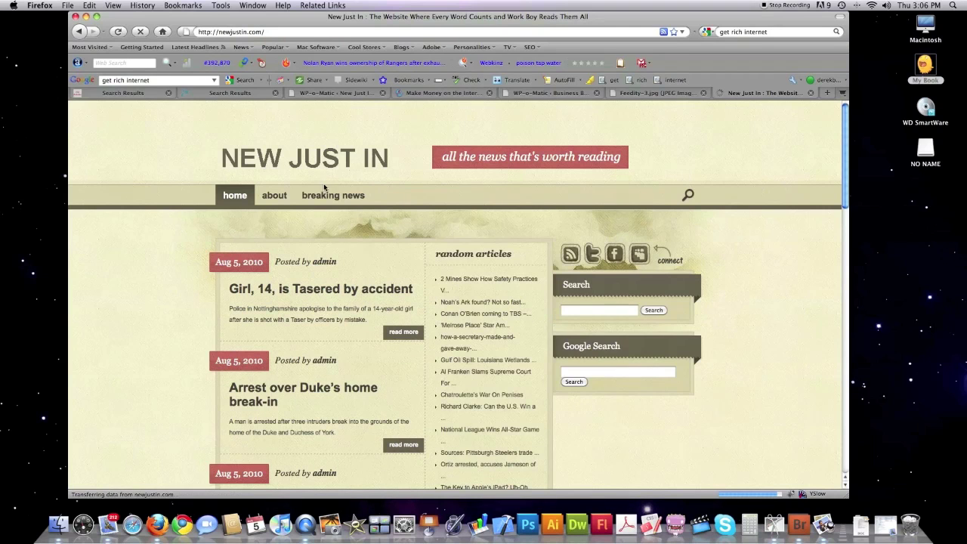
Read the posts "Girl, 14, is Tasered by accident" and "Black Berry Torch Makes Early Accidental Debut – PCWorld" on the New Just In site
click(402, 333)
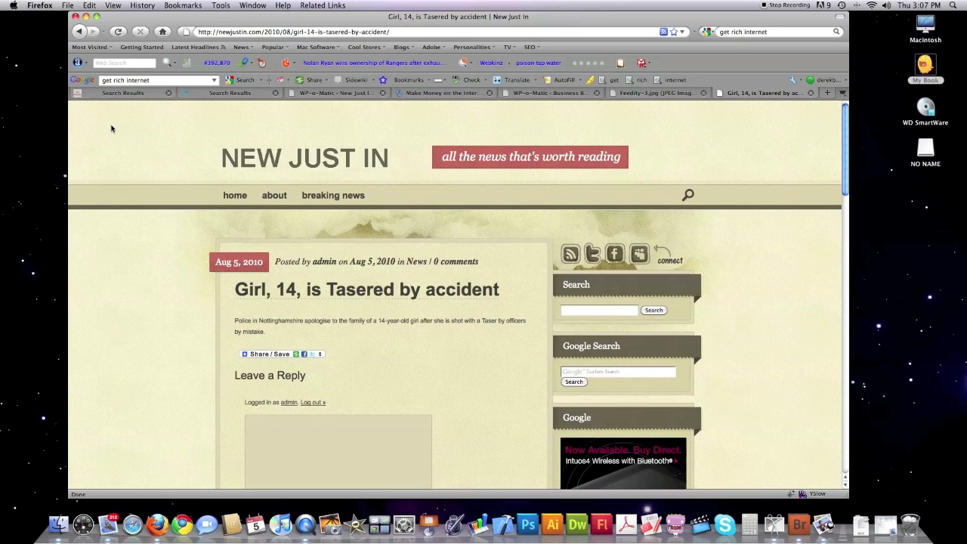
click(81, 32)
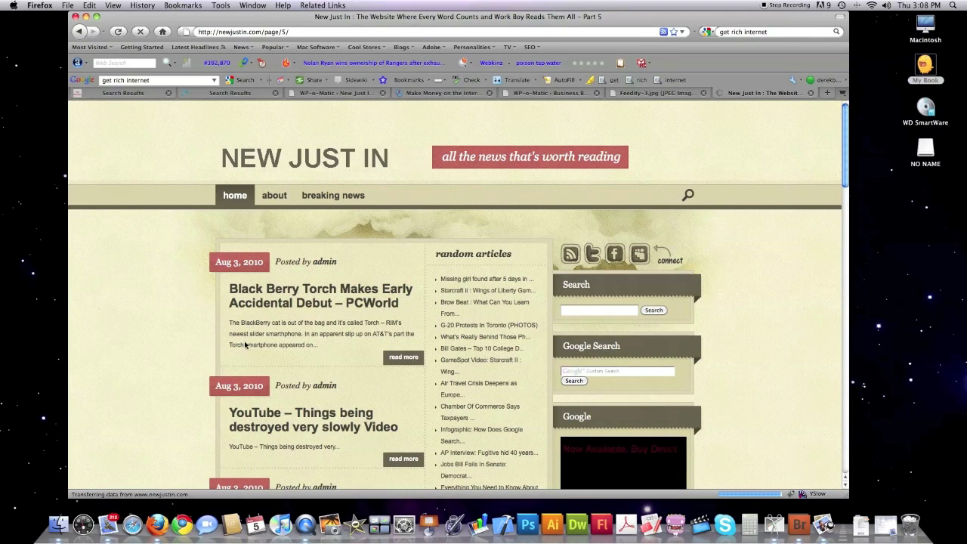
click(362, 339)
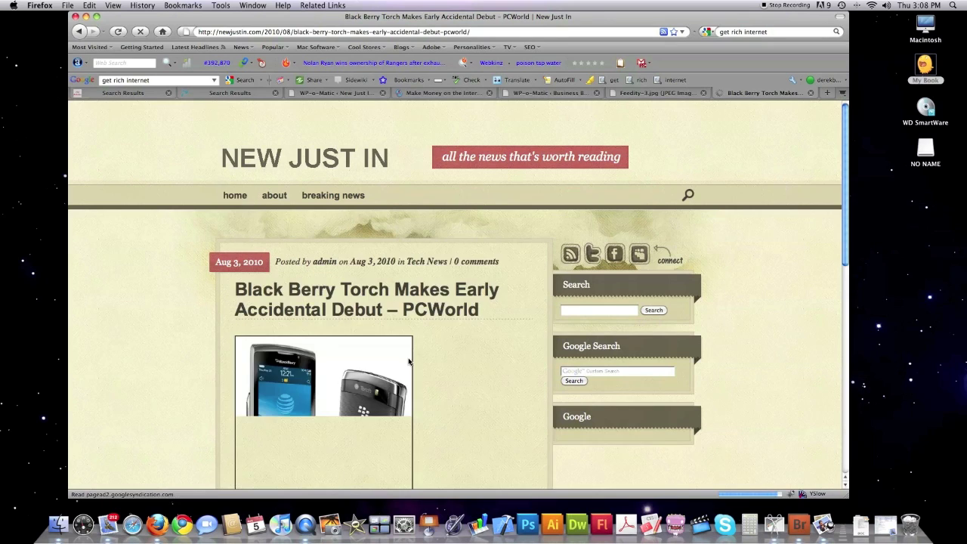
scroll(409, 363, down, 5)
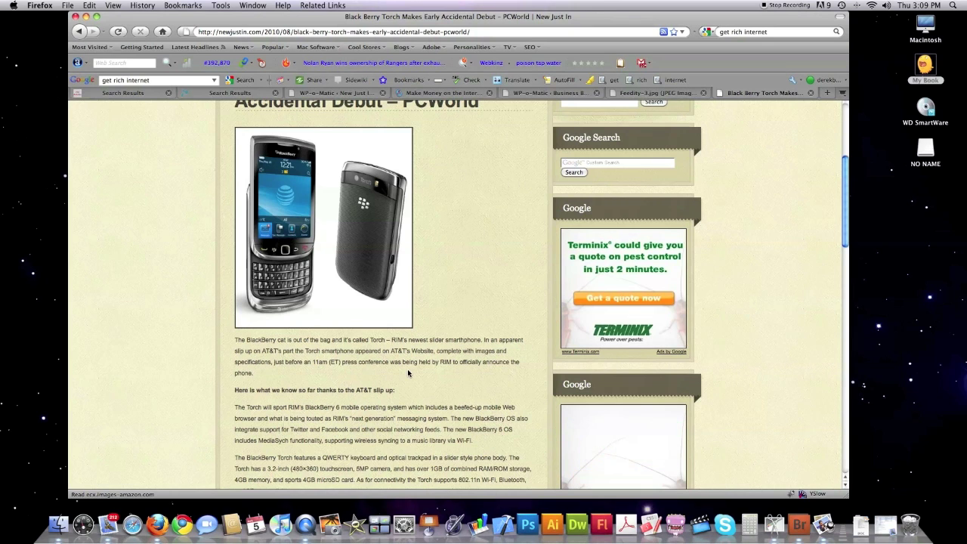
scroll(407, 369, down, 1)
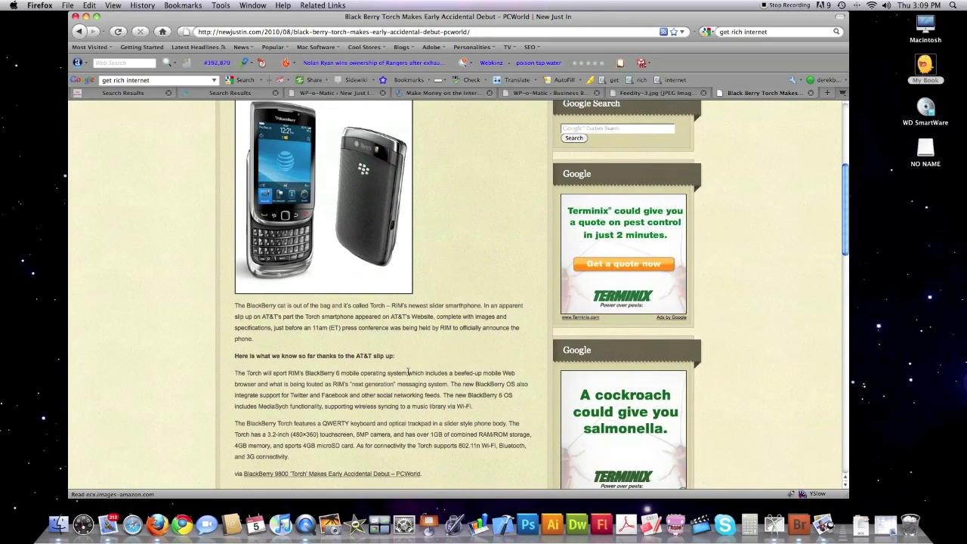